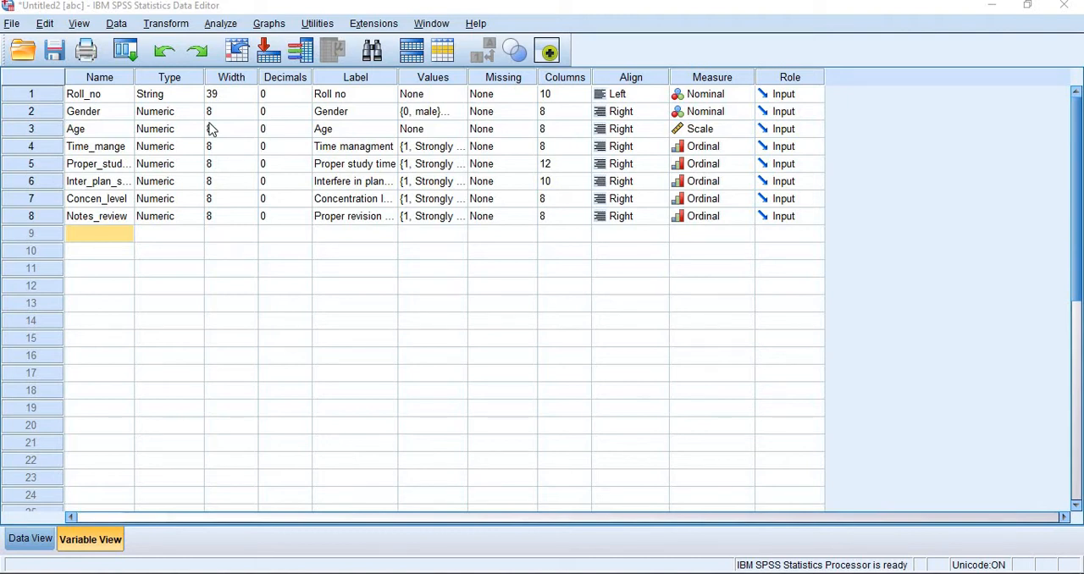
Step: Start the Compute Variable command and clear its previous target variable and expression
click(174, 25)
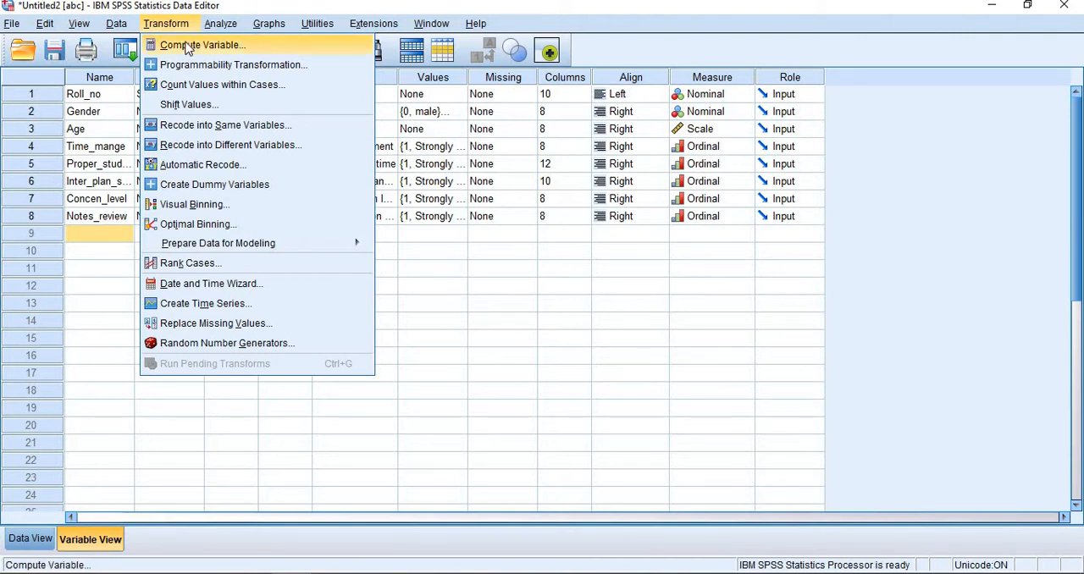
click(188, 44)
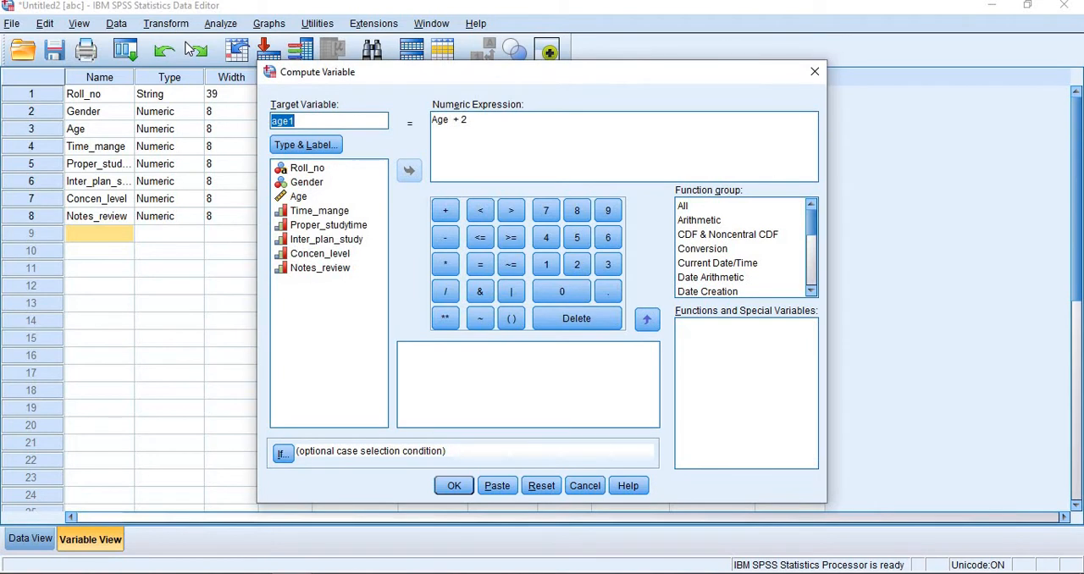
click(554, 488)
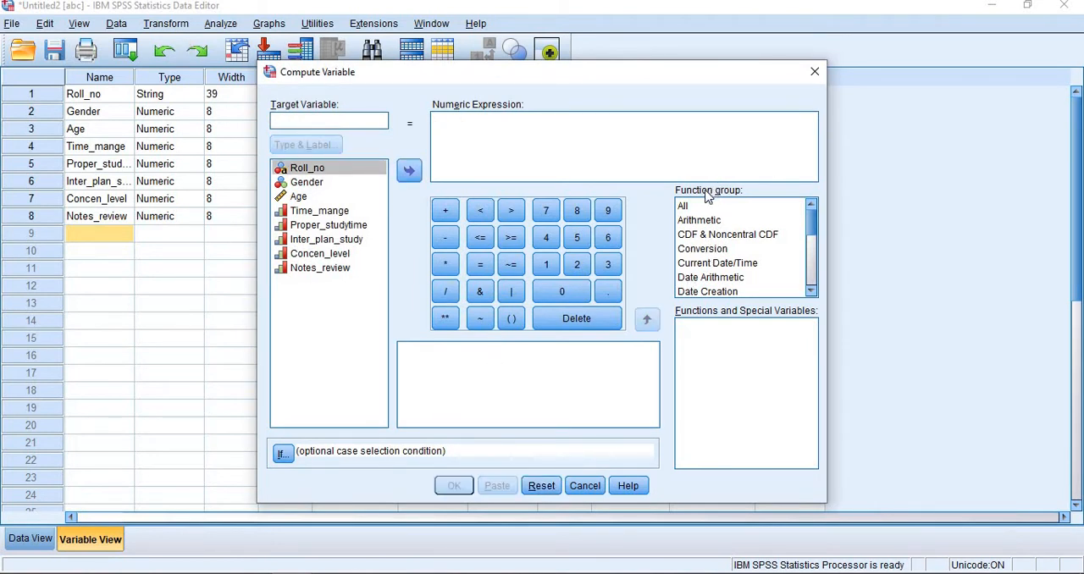
mouse_move(811, 217)
mouse_down()
mouse_move(809, 255)
mouse_move(808, 223)
mouse_up()
Step: Compute a new variable named age2 with the numeric expression Age + 2
text(ag)
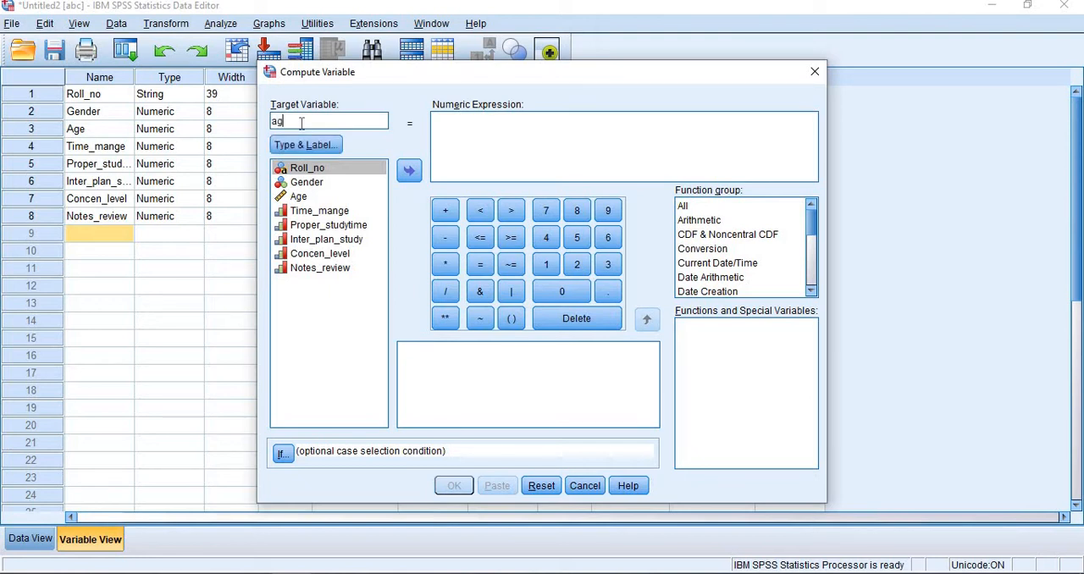
text(e2)
click(298, 197)
click(413, 170)
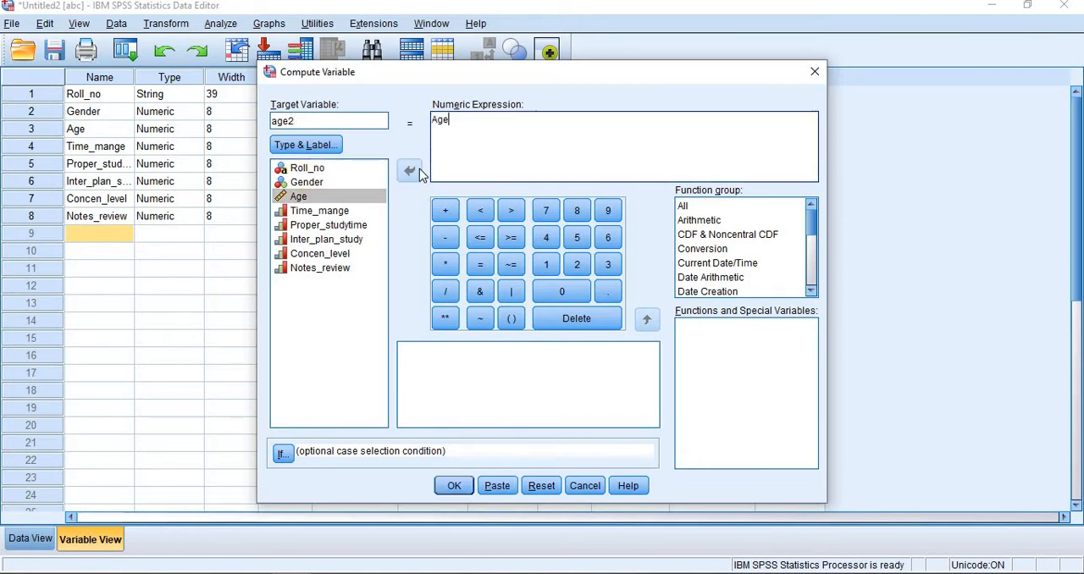
click(445, 210)
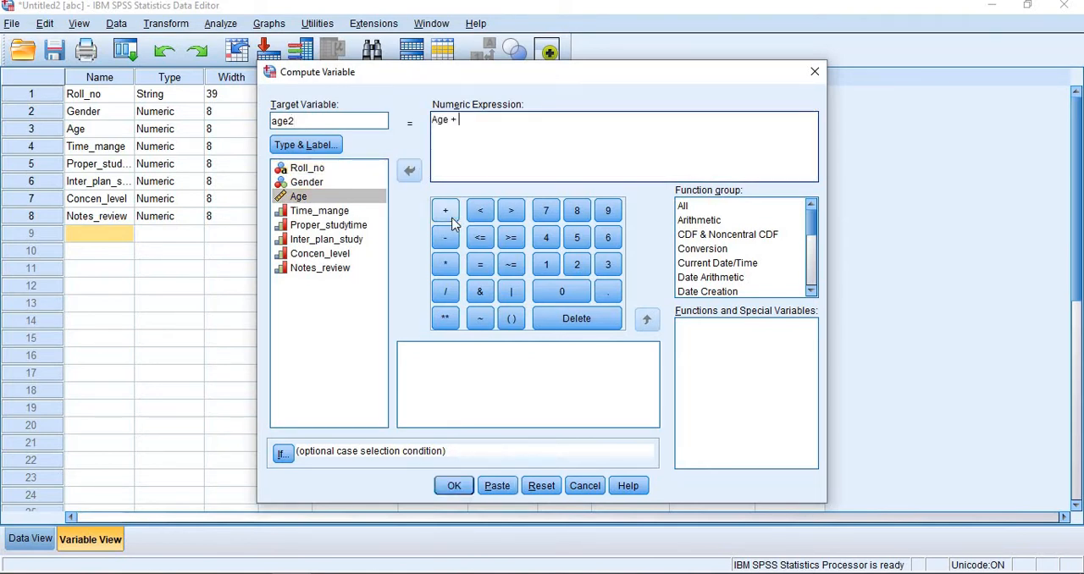
click(571, 269)
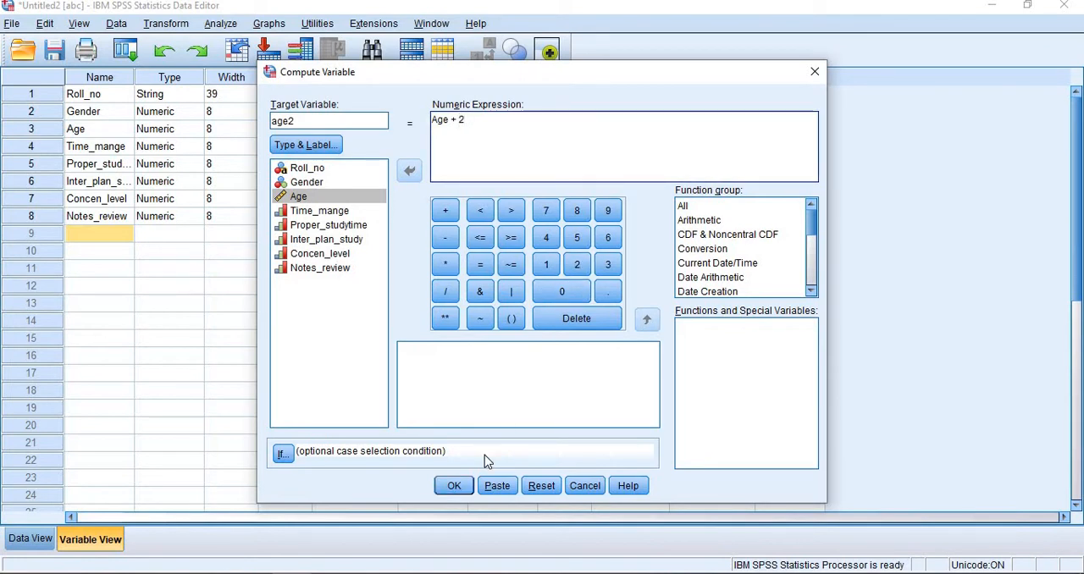
click(471, 484)
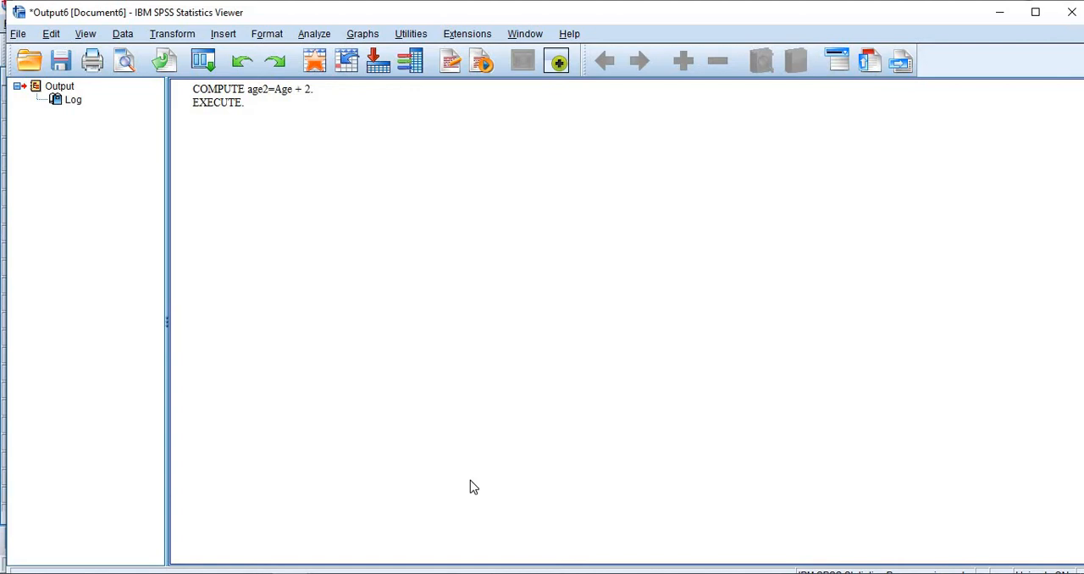
Step: Return to the data editor and, in the data view, move the age2 column directly after Age
mouse_move(296, 572)
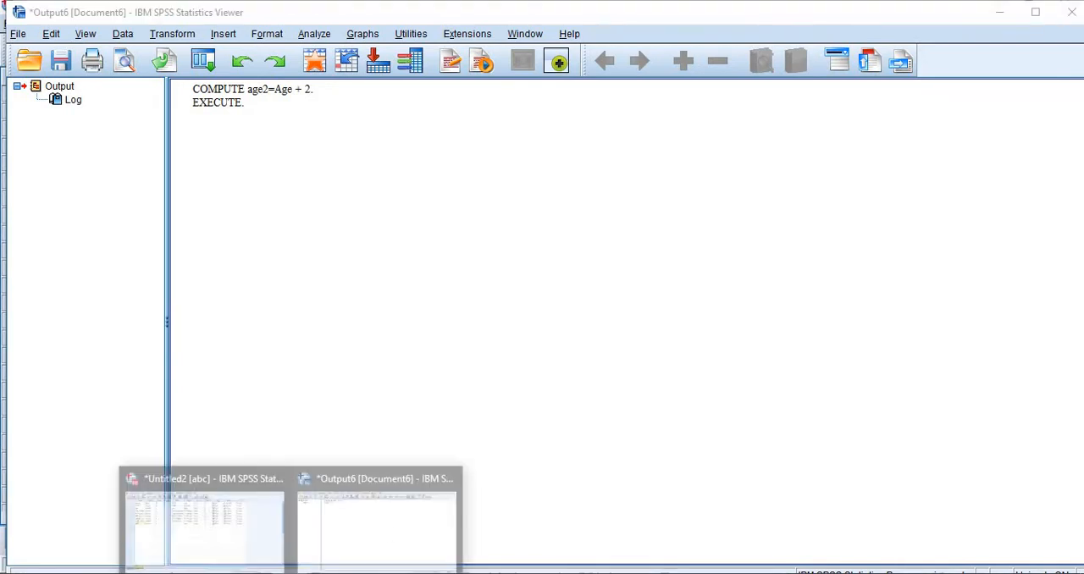
click(272, 524)
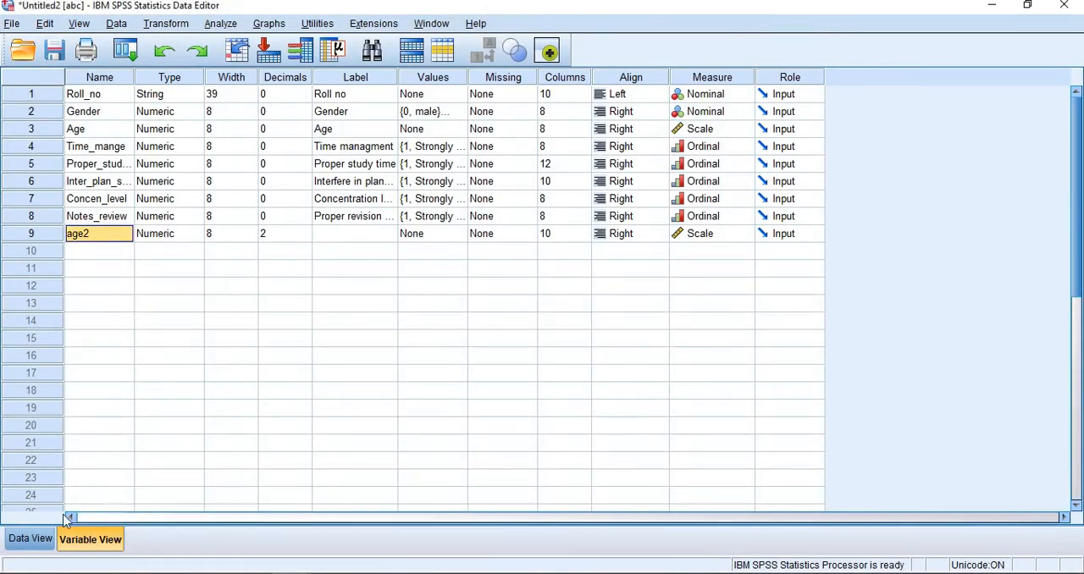
click(39, 542)
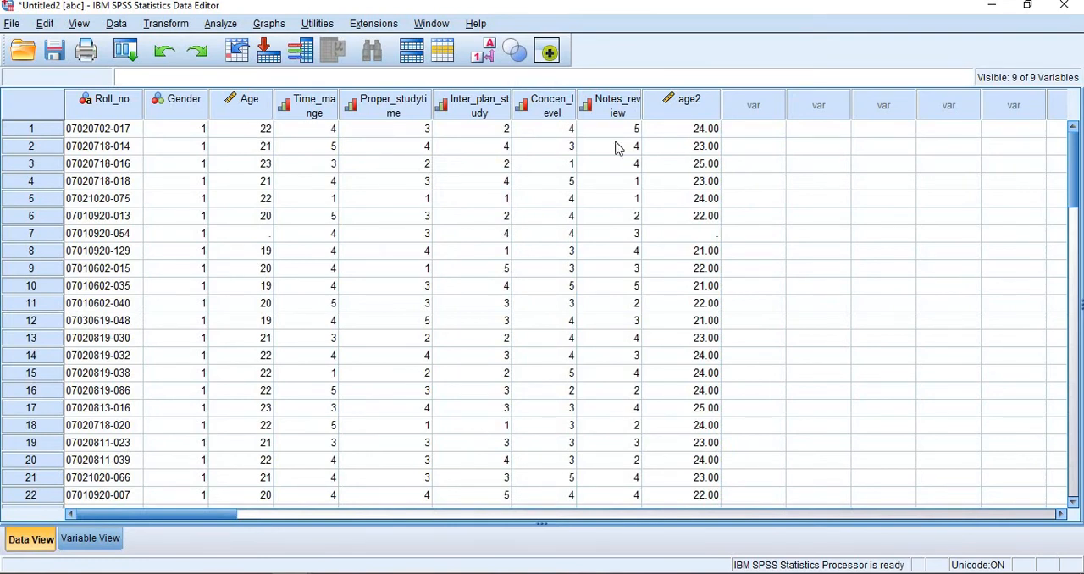
click(684, 117)
drag(683, 110, 282, 110)
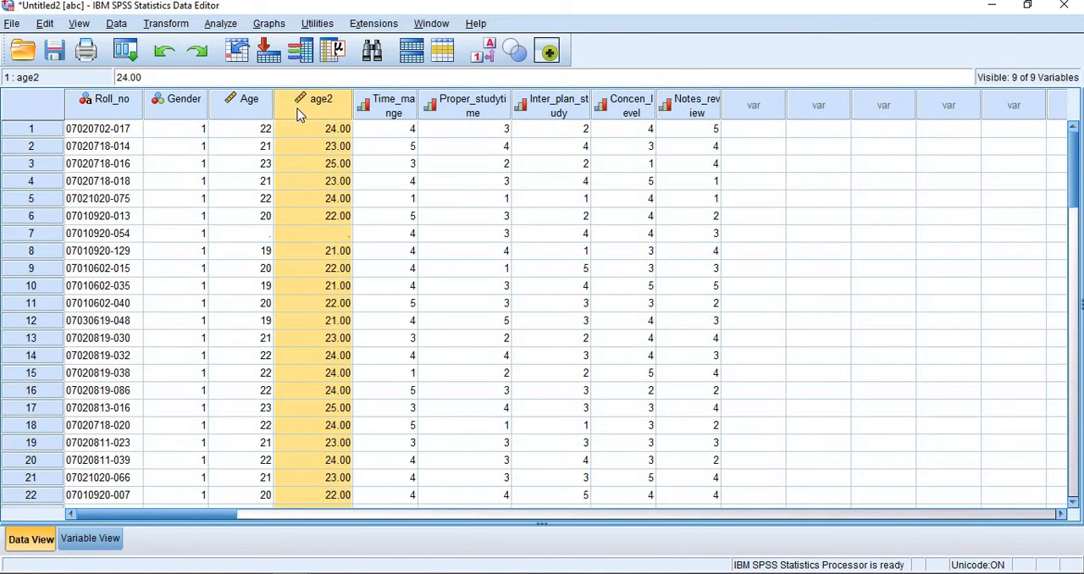
click(266, 108)
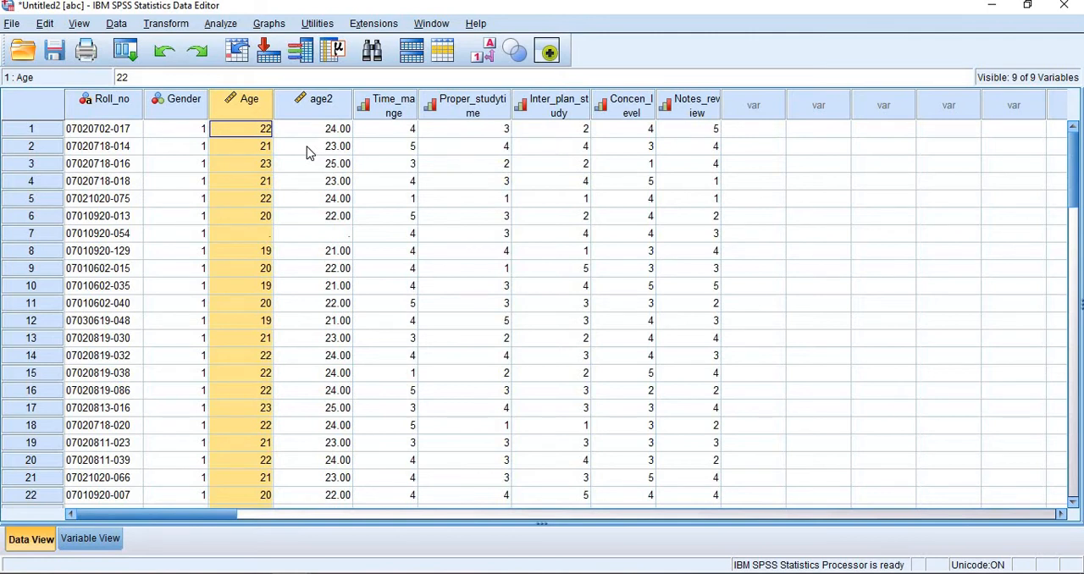
click(171, 25)
click(195, 39)
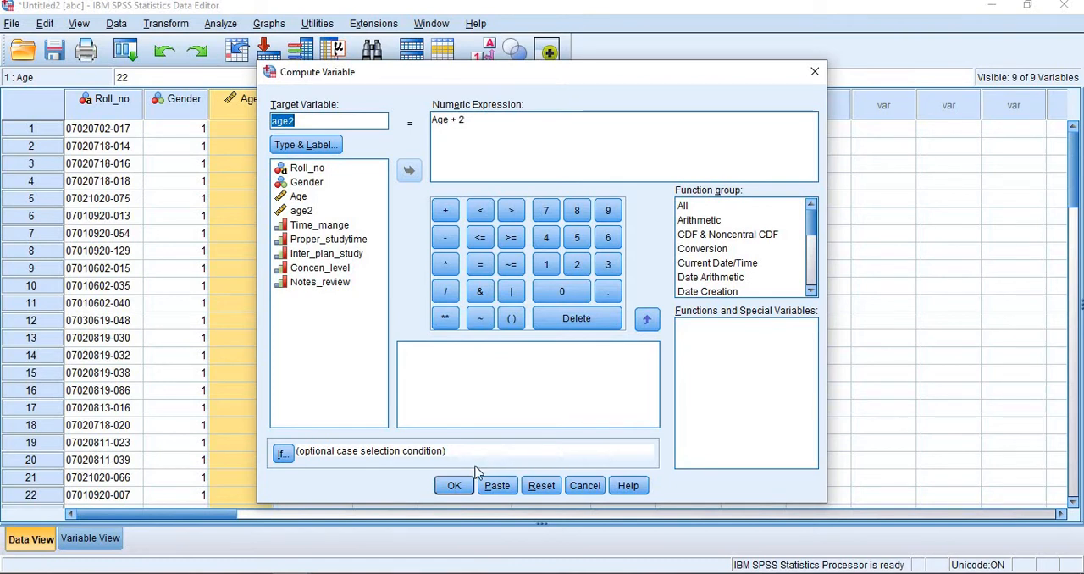
click(584, 486)
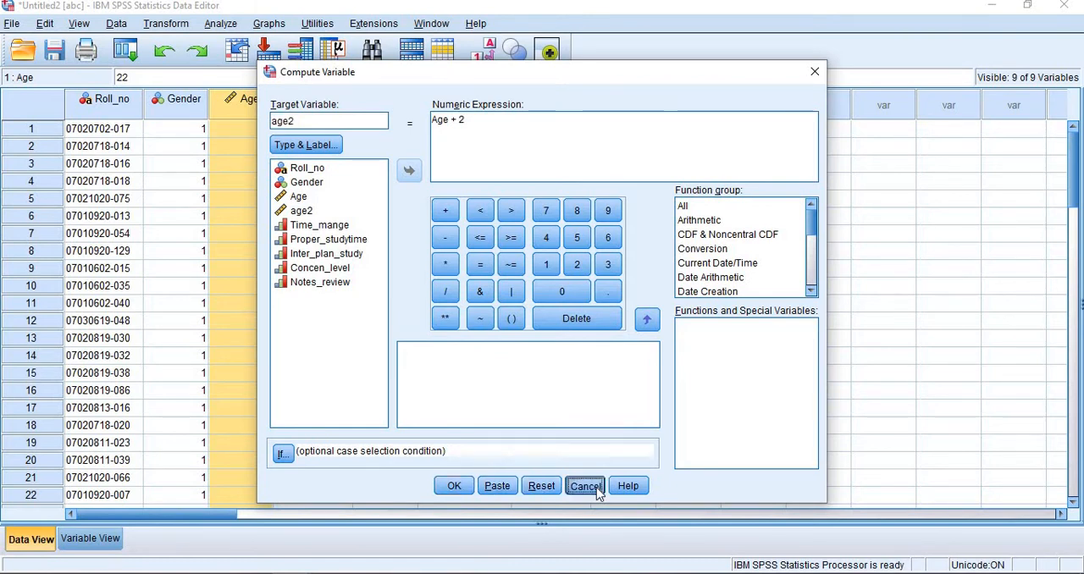
click(227, 29)
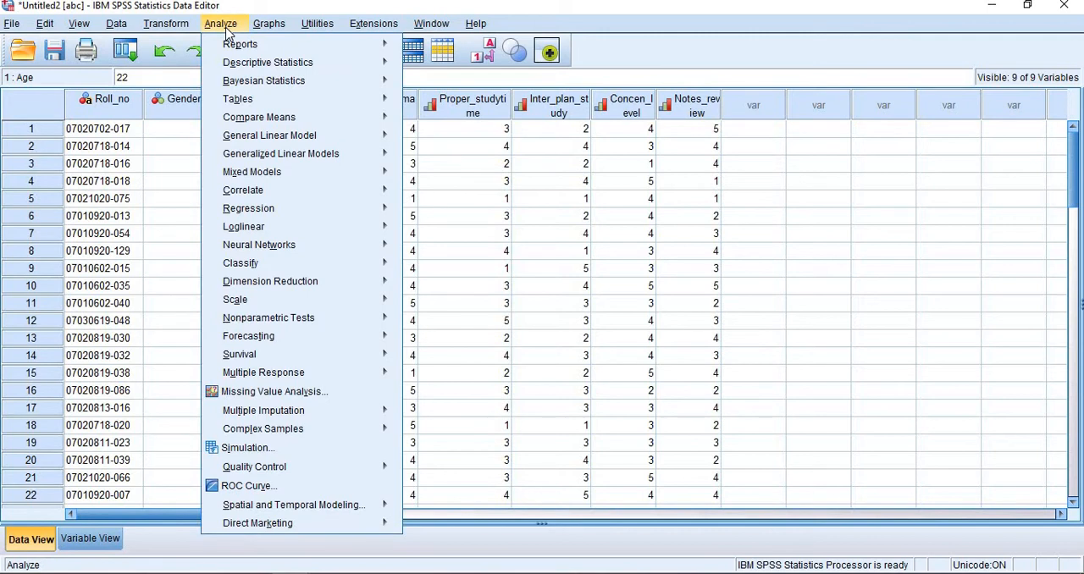
mouse_move(196, 31)
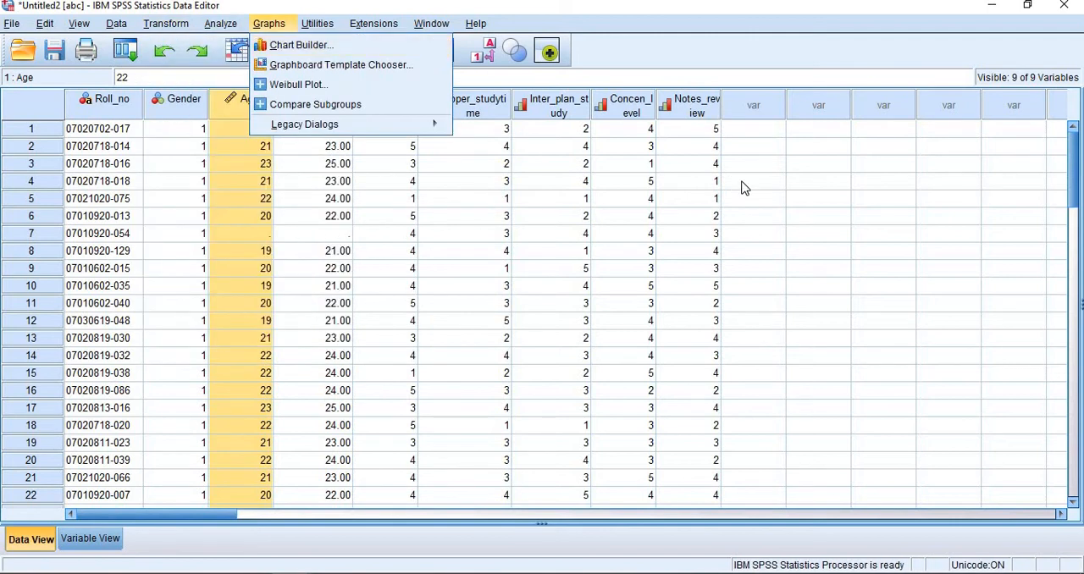
Step: Examine the value labels defined for Time_mange and the coded responses in the data rows
click(91, 538)
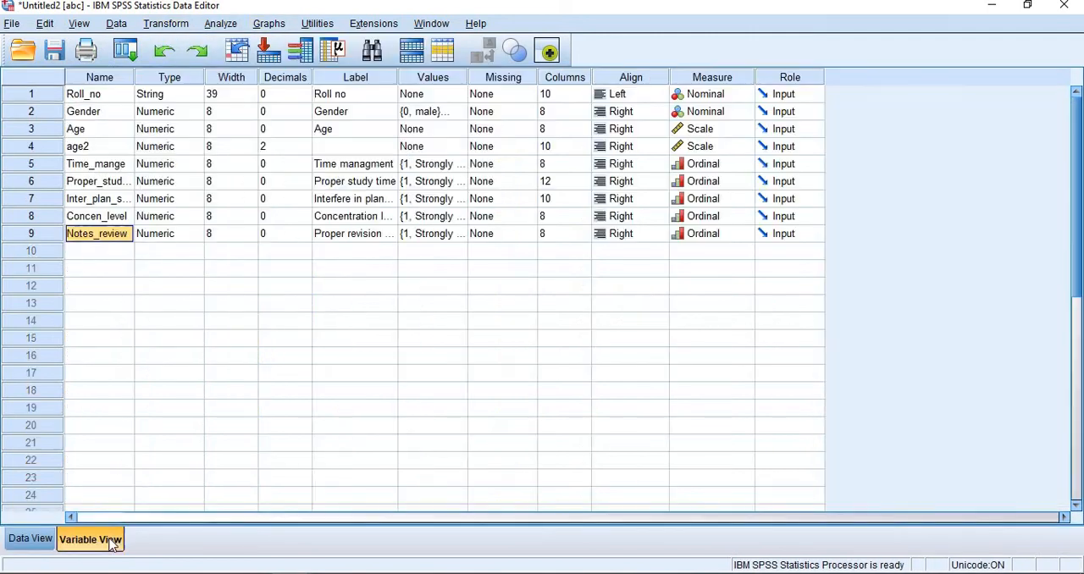
click(464, 165)
click(461, 163)
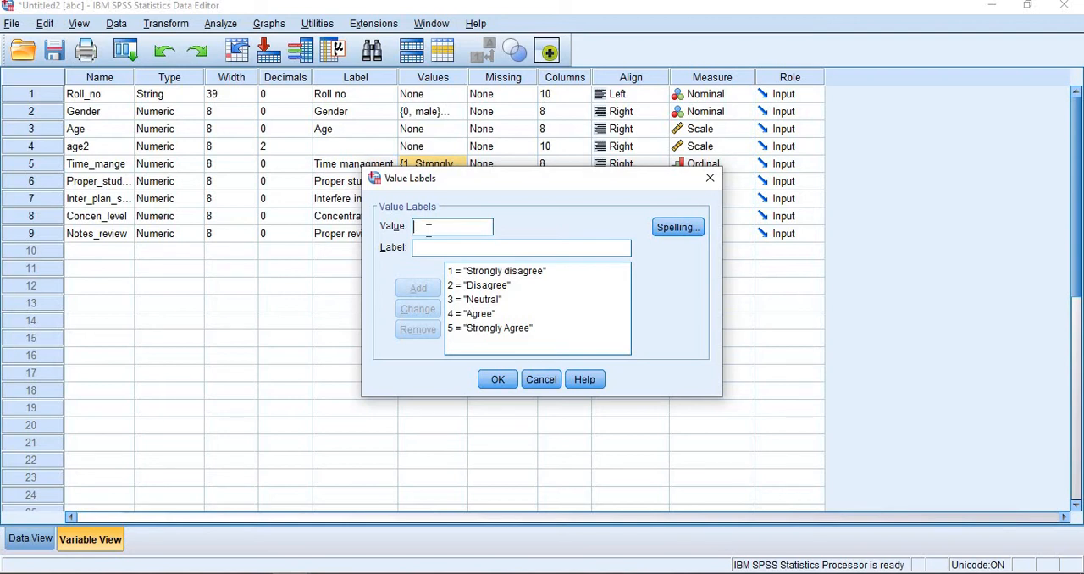
click(497, 379)
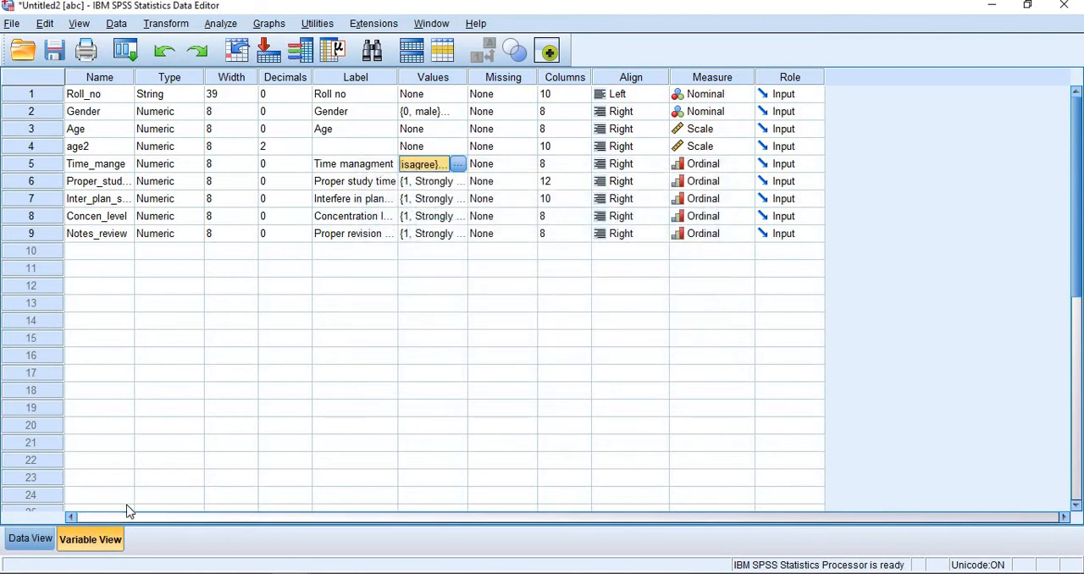
click(30, 538)
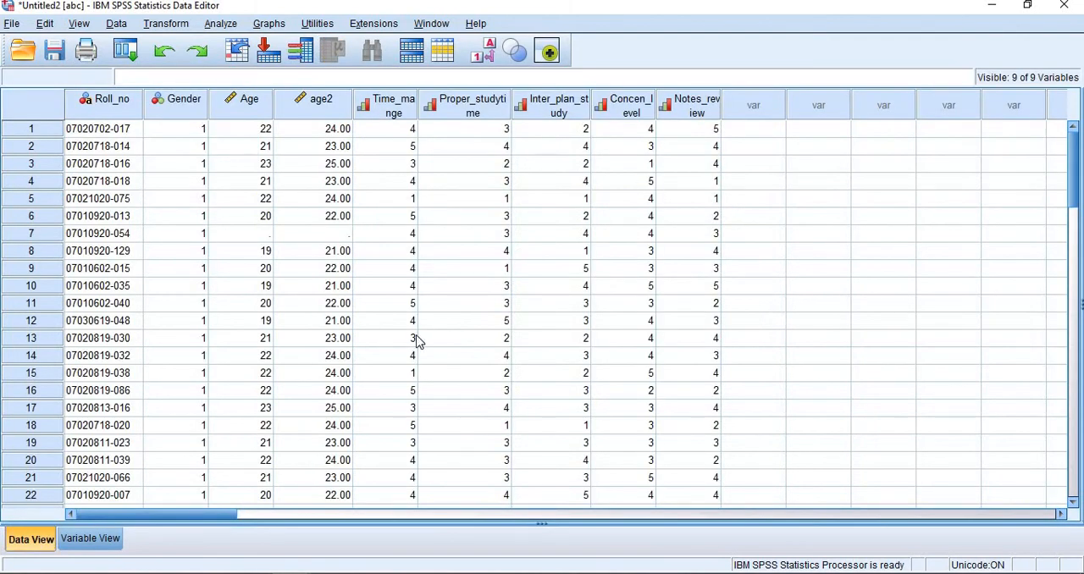
scroll(418, 341, down, 8)
scroll(417, 341, up, 3)
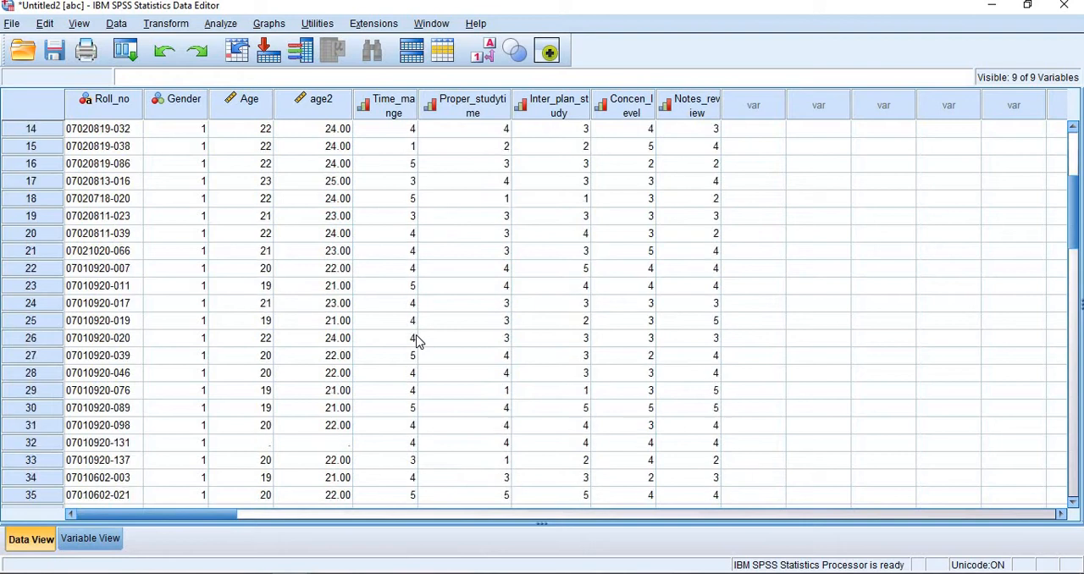
scroll(417, 341, up, 5)
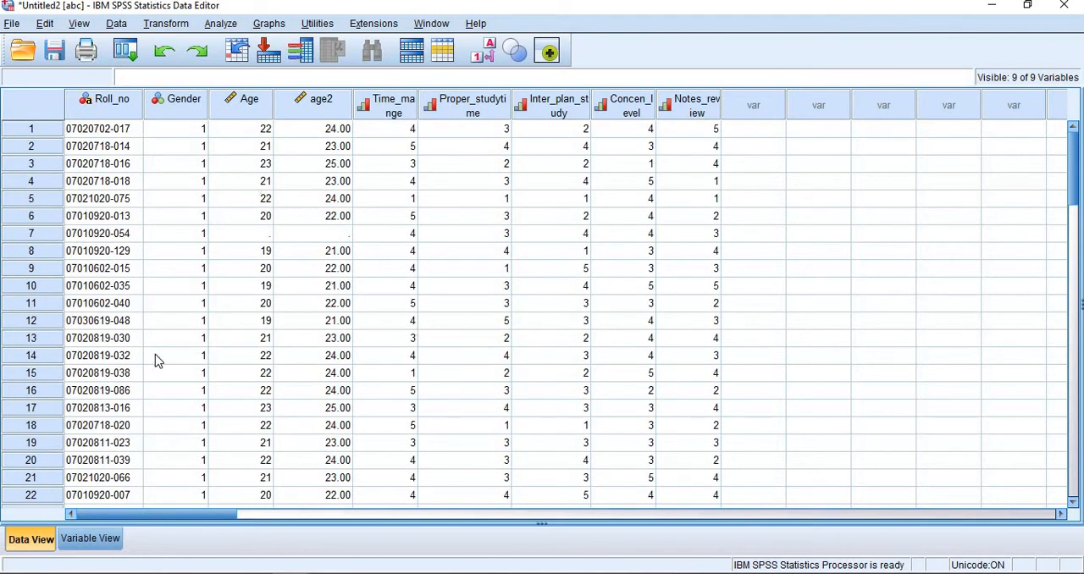
click(67, 544)
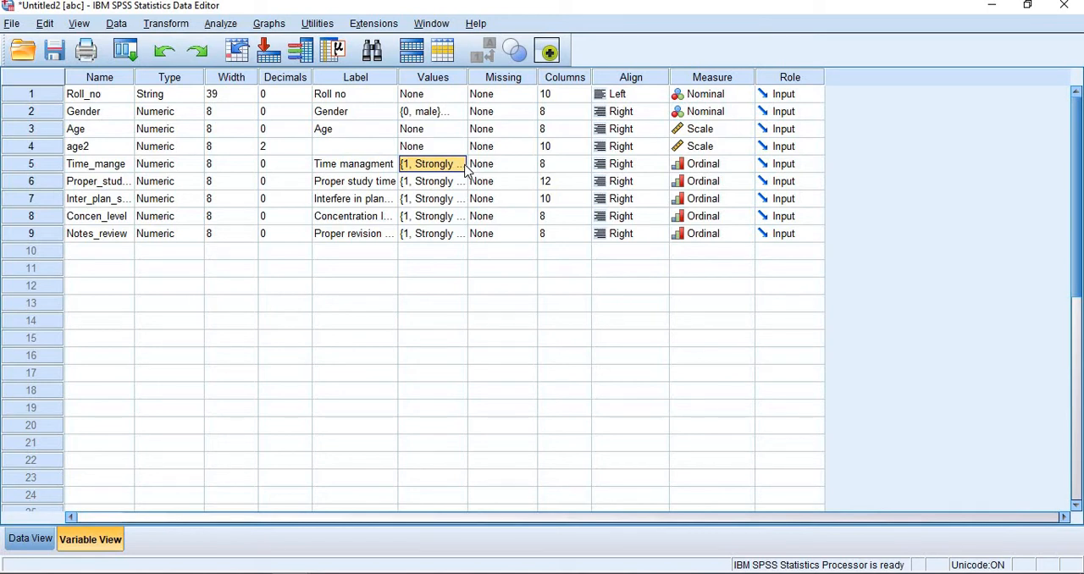
Step: Start Recode into Same Variables and add Time_mange as the variable to recode
click(215, 25)
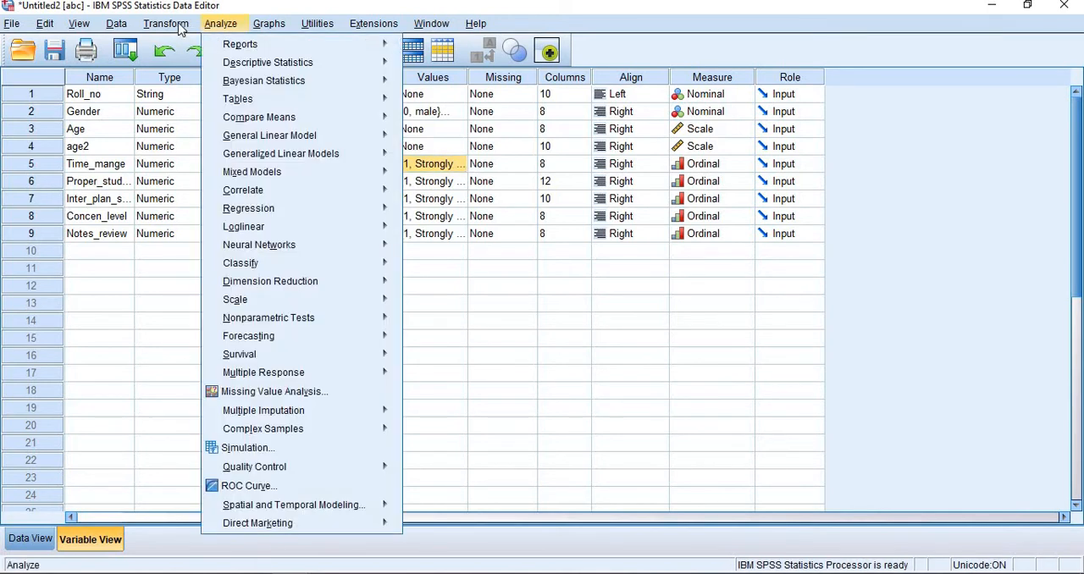
click(166, 24)
click(180, 27)
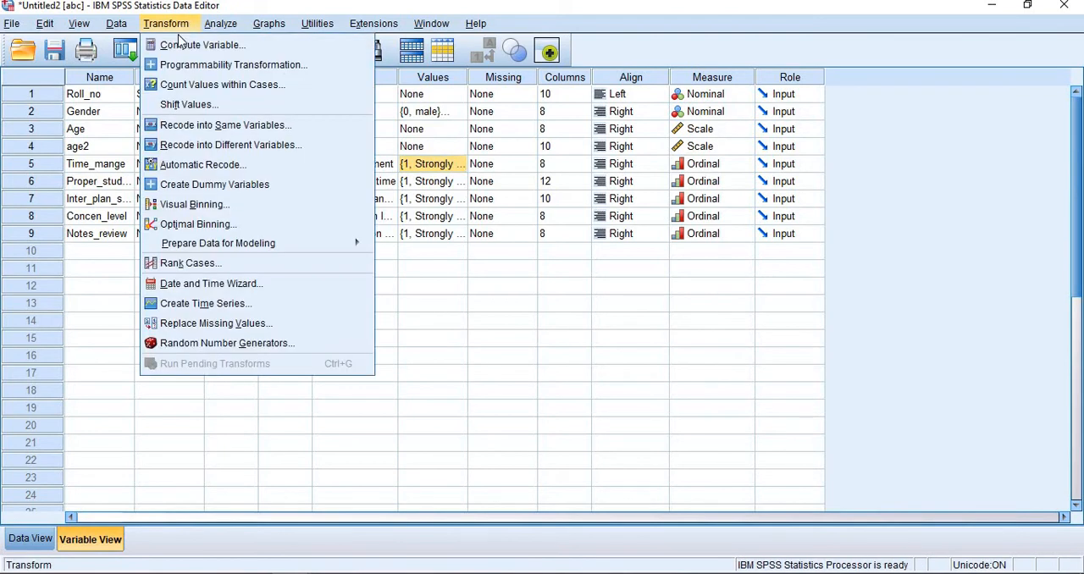
click(200, 126)
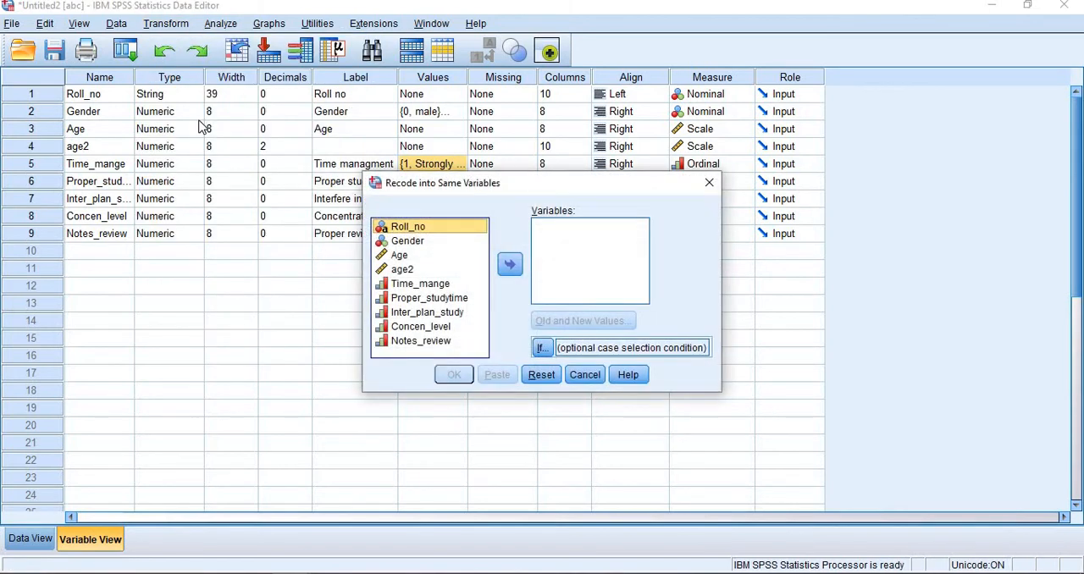
click(411, 284)
click(512, 271)
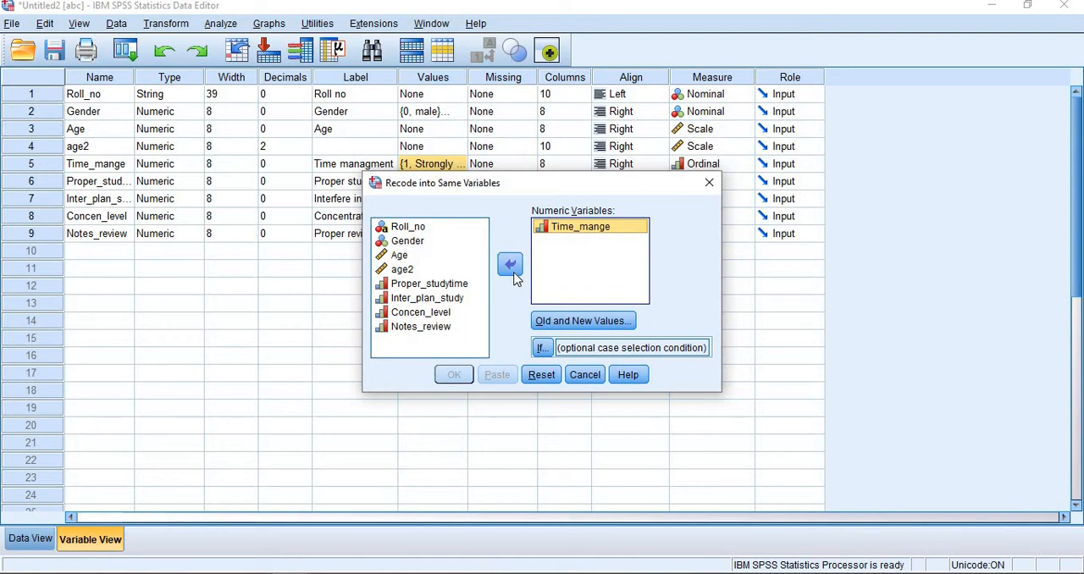
Step: Define the old and new values for Time_mange, adding the rule that recodes 1 into 5
click(554, 329)
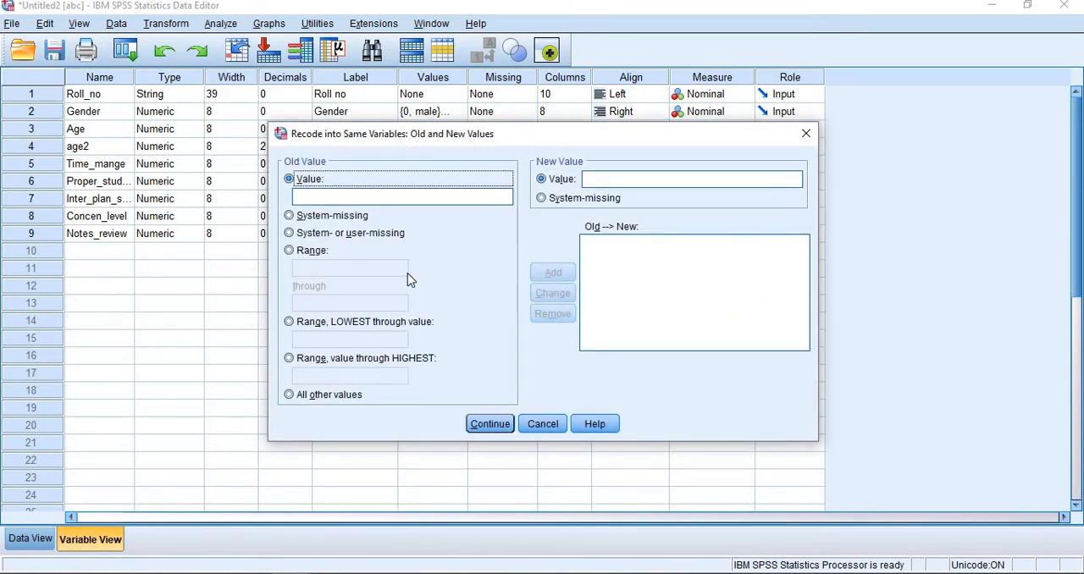
click(356, 197)
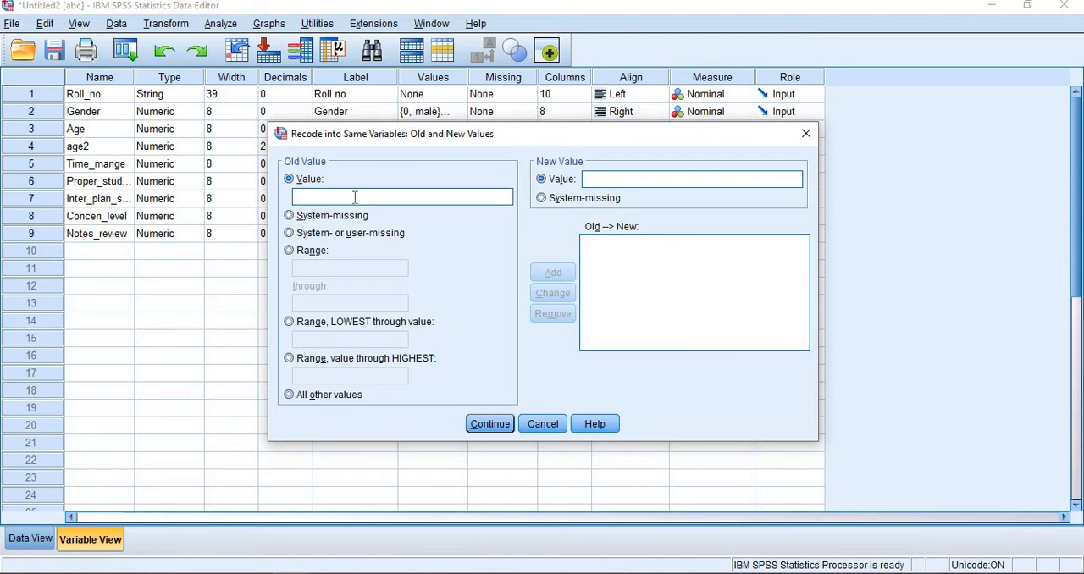
text(1)
text(5)
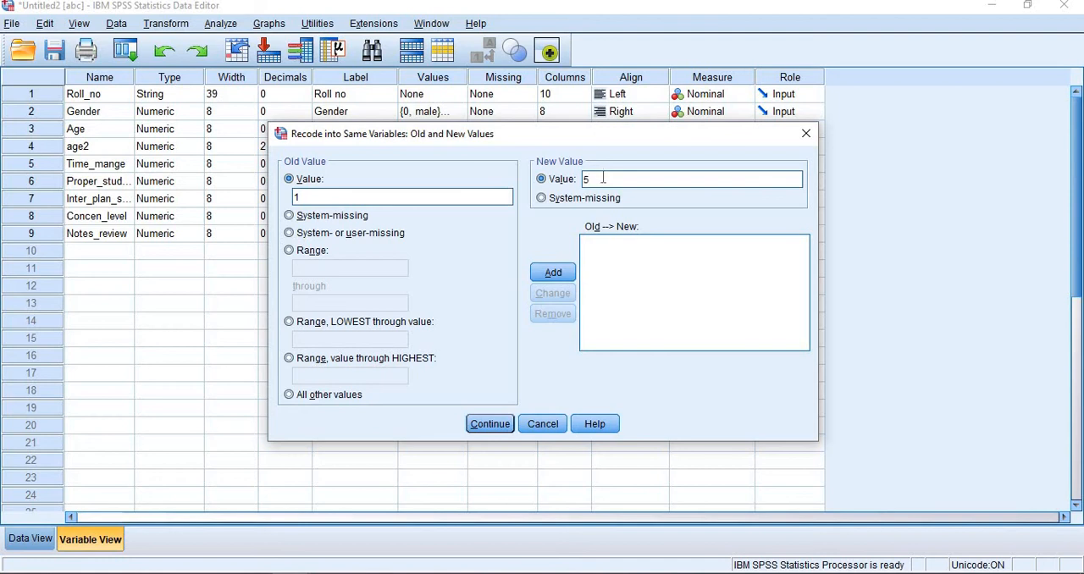
click(553, 274)
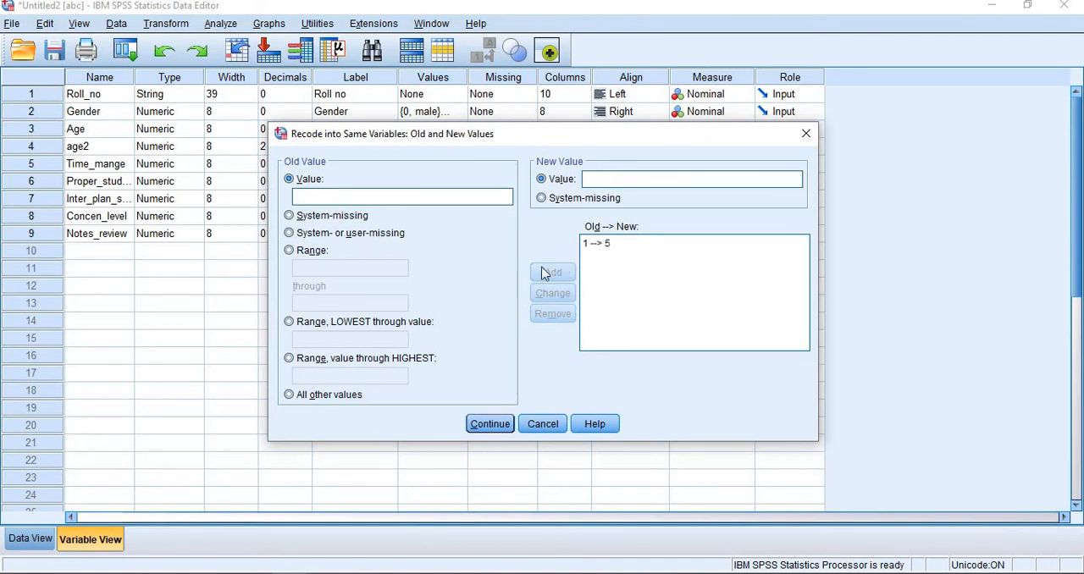
Step: Add a second recode rule for Time_mange that changes old value 2 into new value 4
click(406, 195)
text(2)
click(615, 179)
text(4)
key(Return)
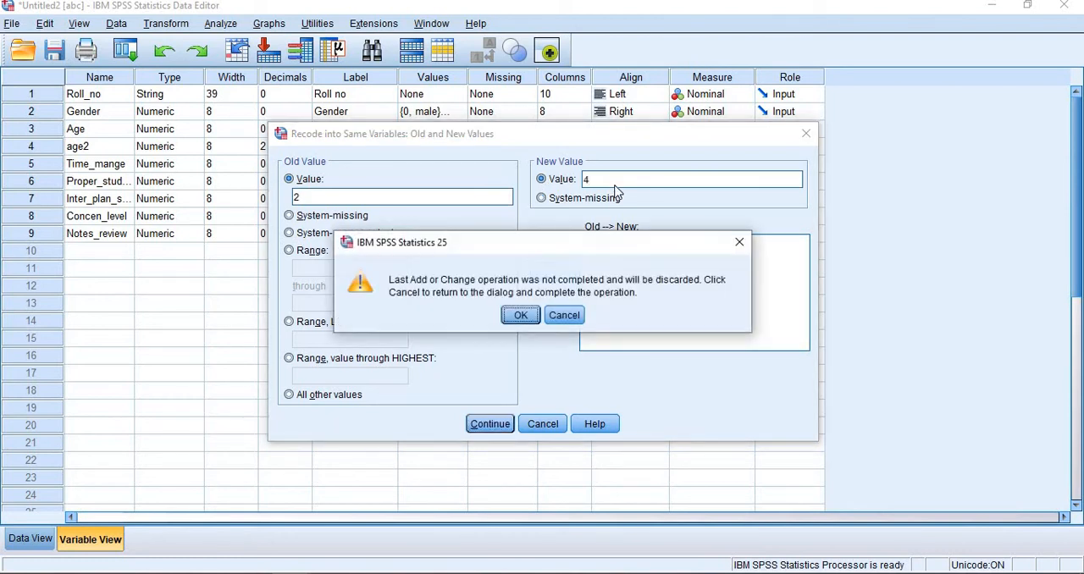
click(737, 240)
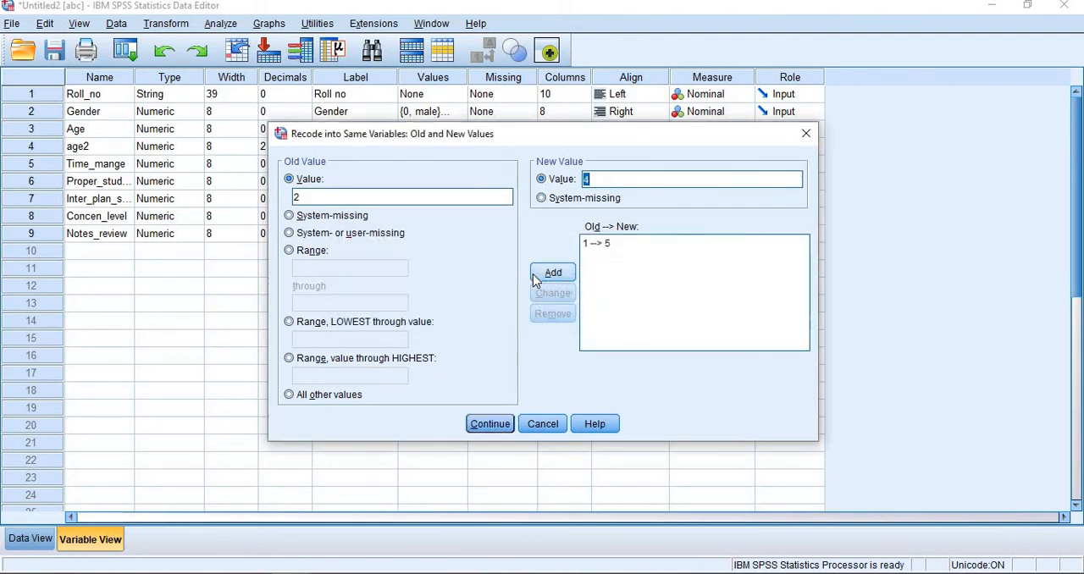
click(552, 273)
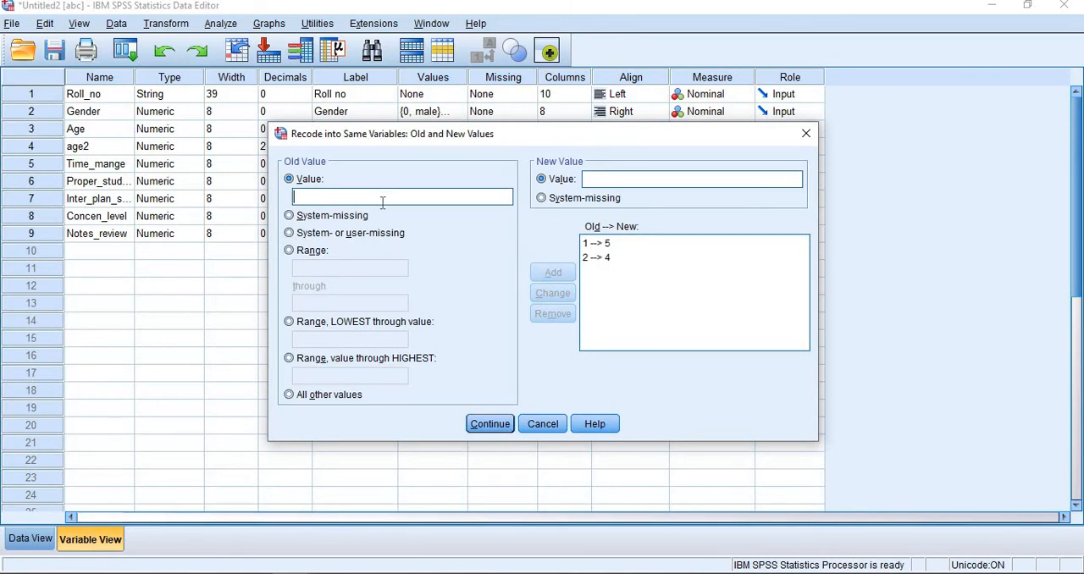
Step: Add two more recode rules for Time_mange, changing old value 4 into 2 and old value 5 into 1
text(4)
text(2)
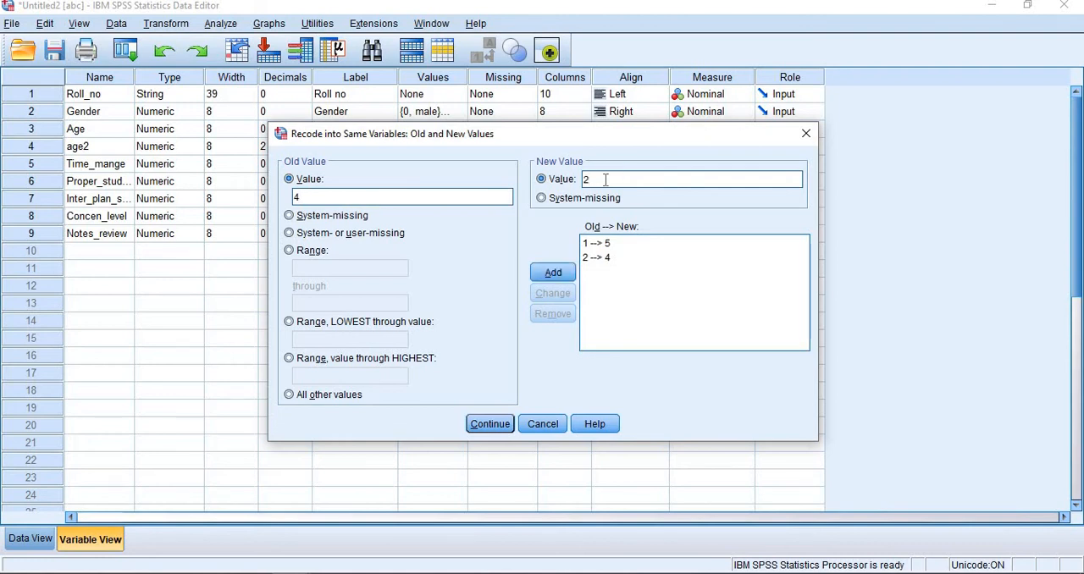
click(554, 272)
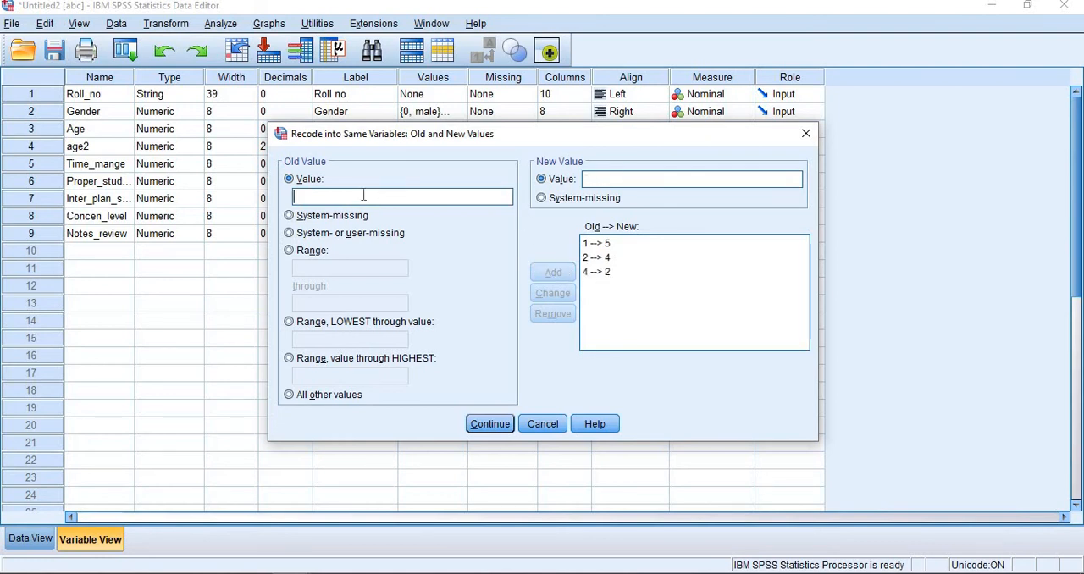
text(5)
click(600, 173)
text(1)
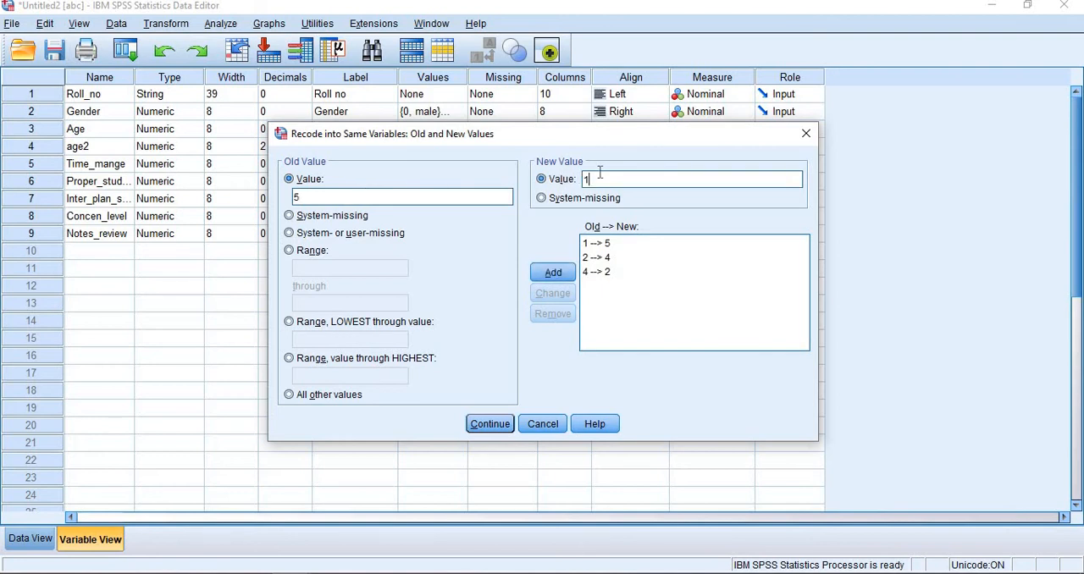
click(567, 277)
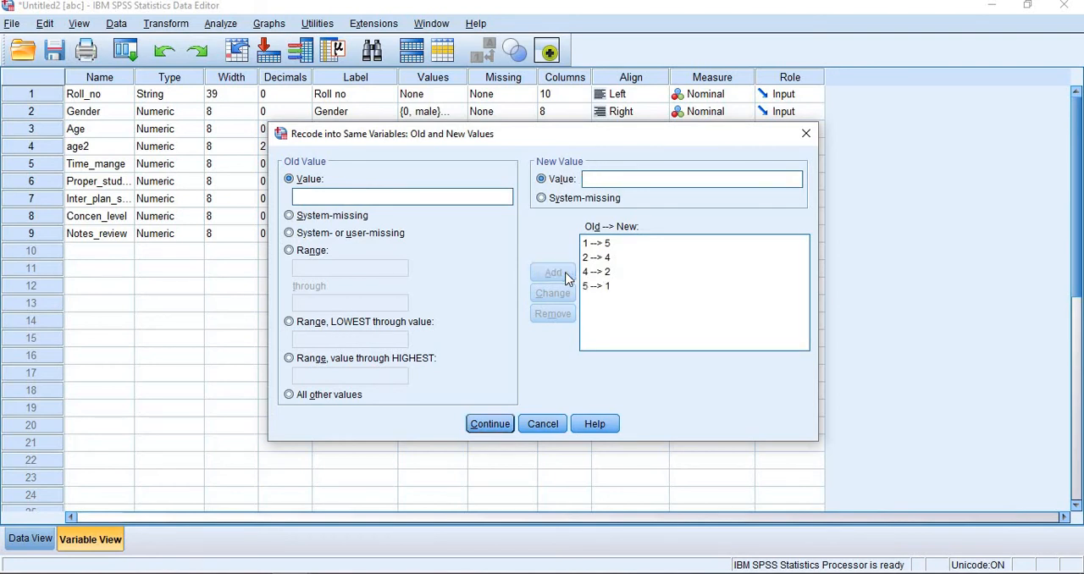
Step: Accept the recode rules, run the Time_mange recode and check the recoded responses in the data rows
click(490, 423)
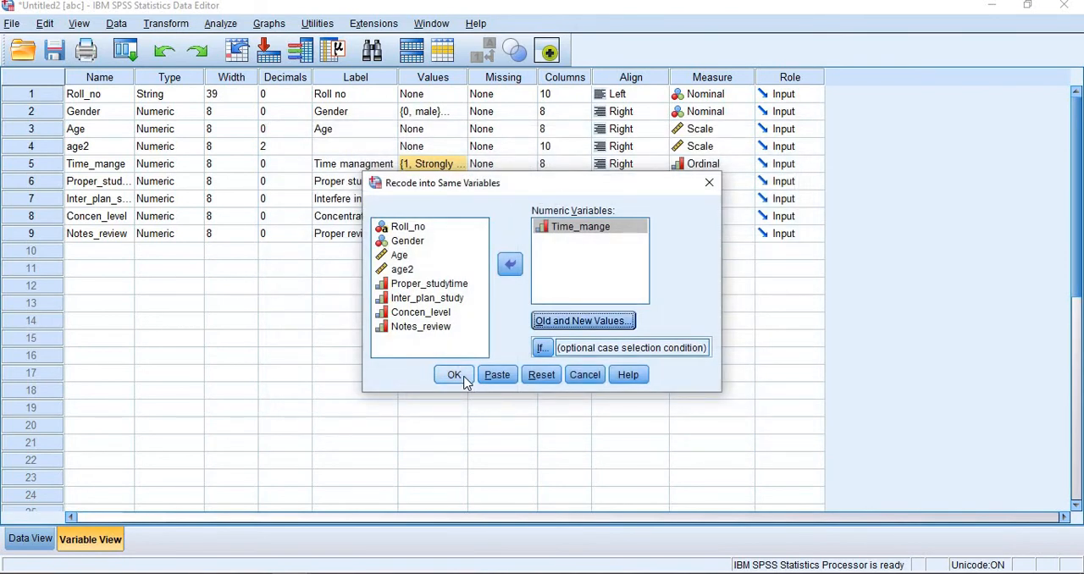
click(463, 378)
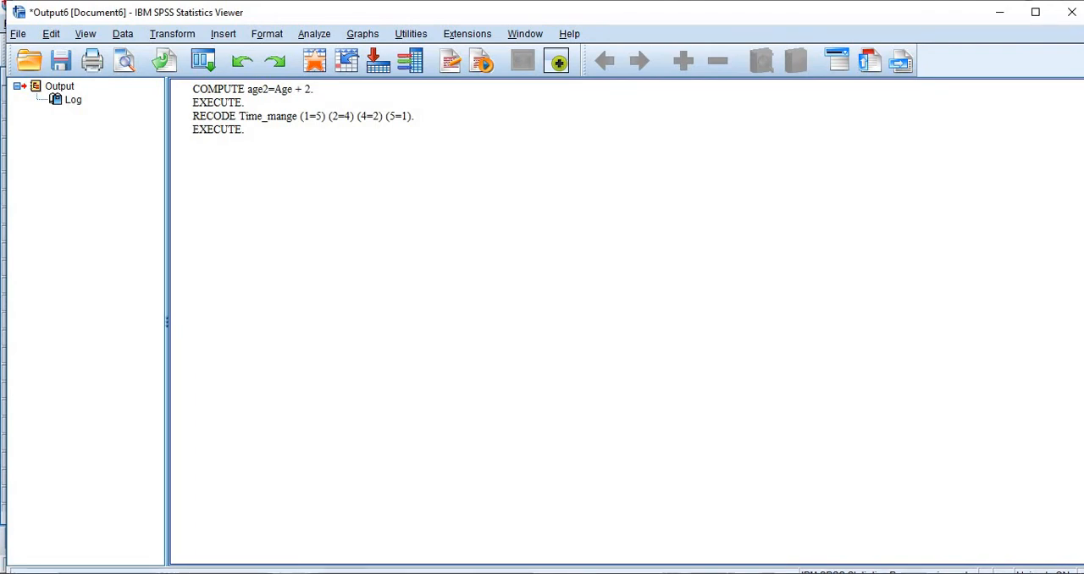
click(241, 572)
click(225, 534)
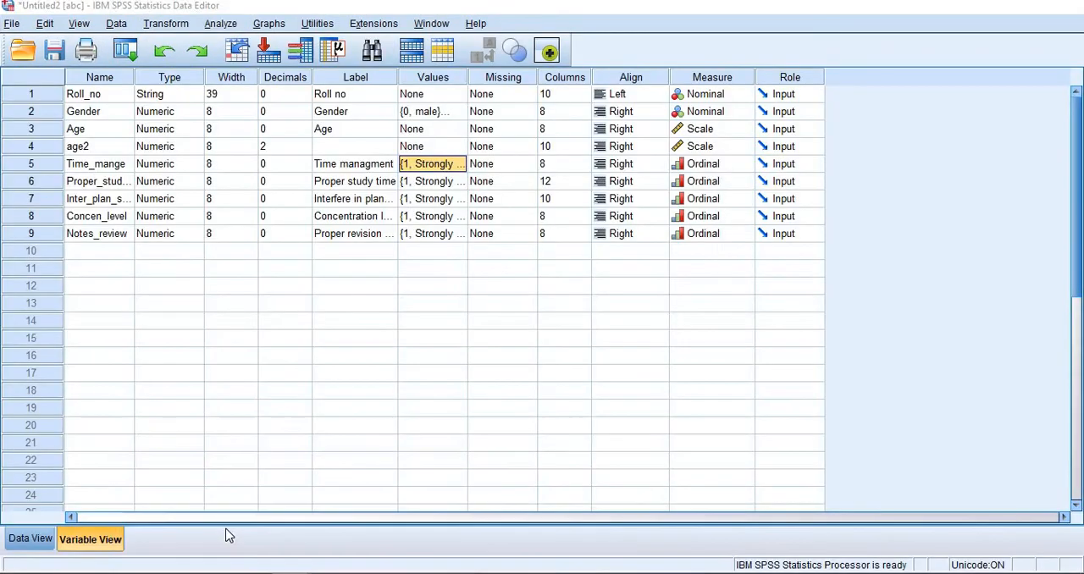
click(32, 546)
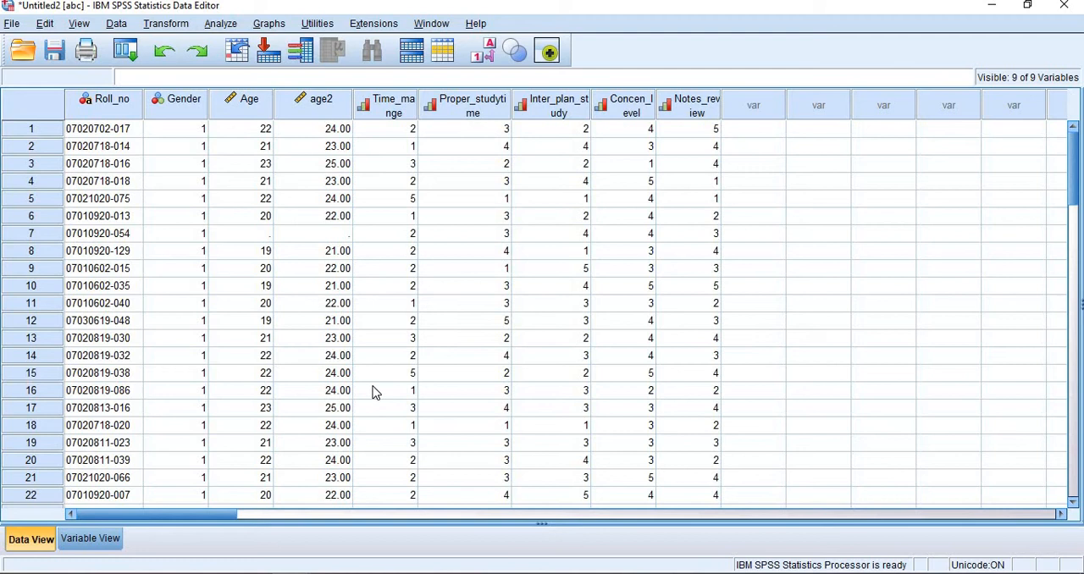
click(90, 546)
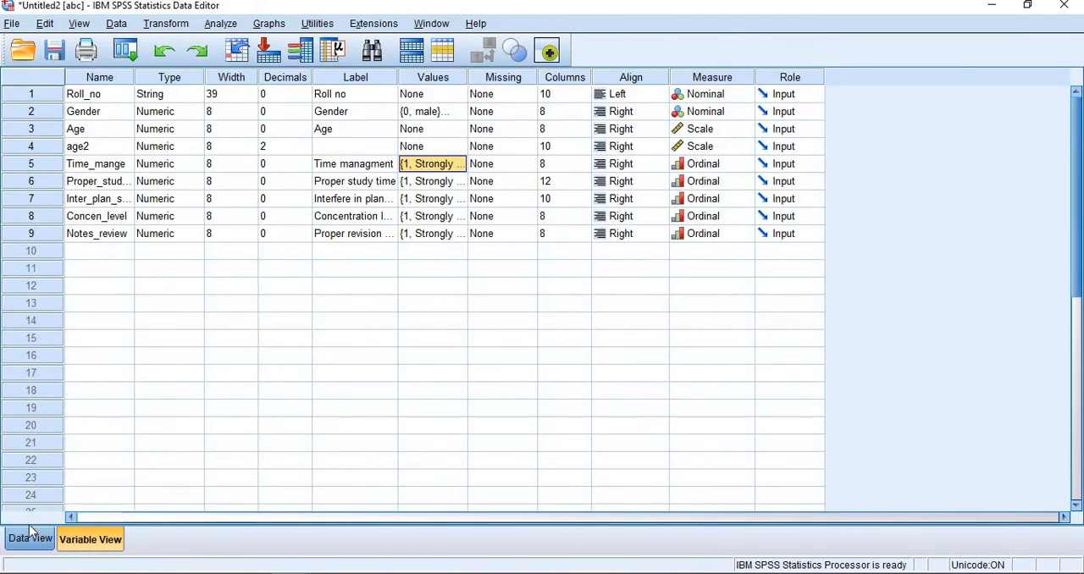
click(165, 25)
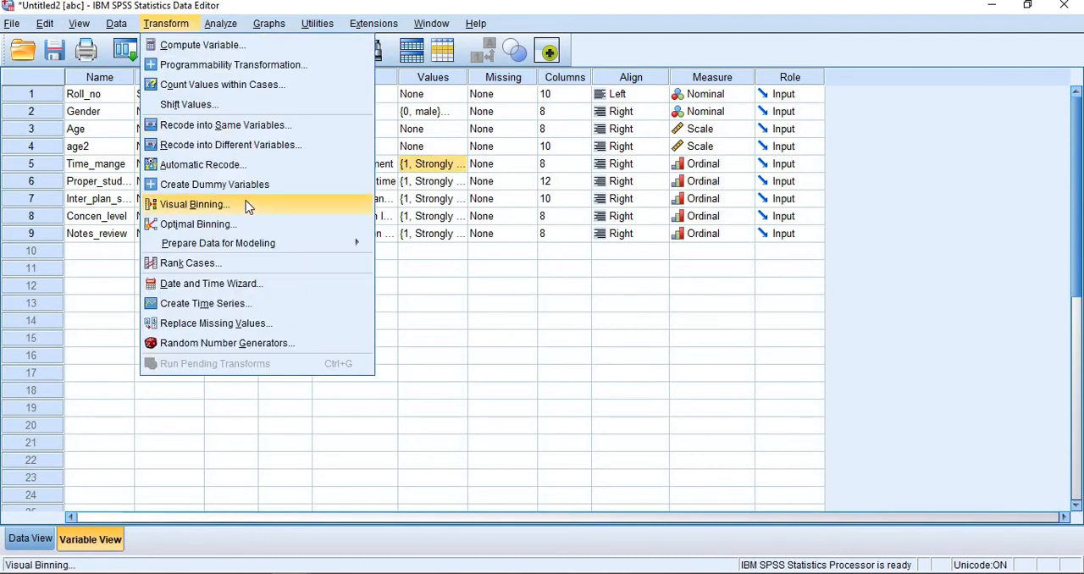
click(253, 145)
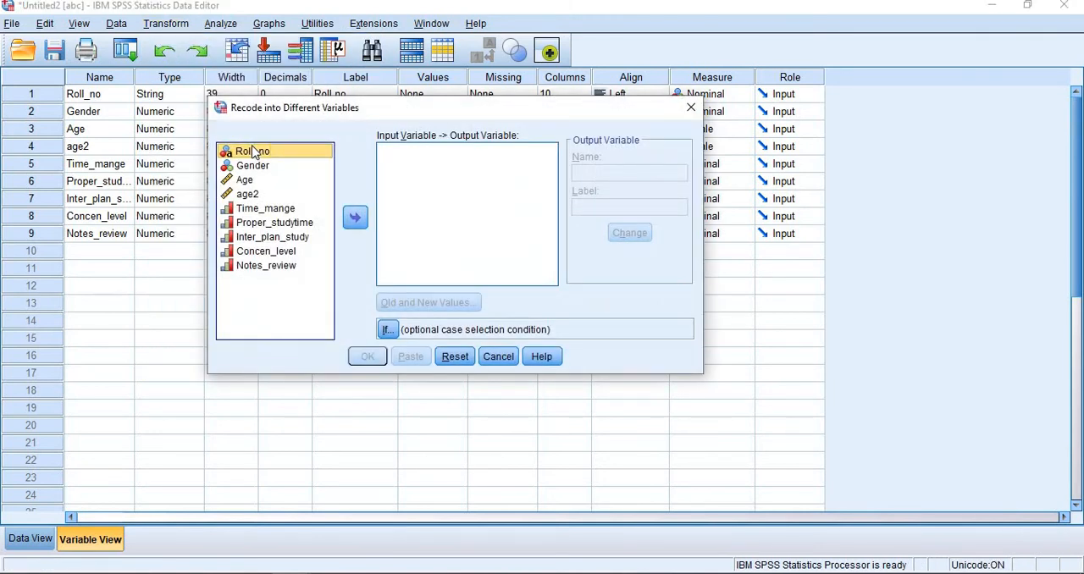
click(691, 108)
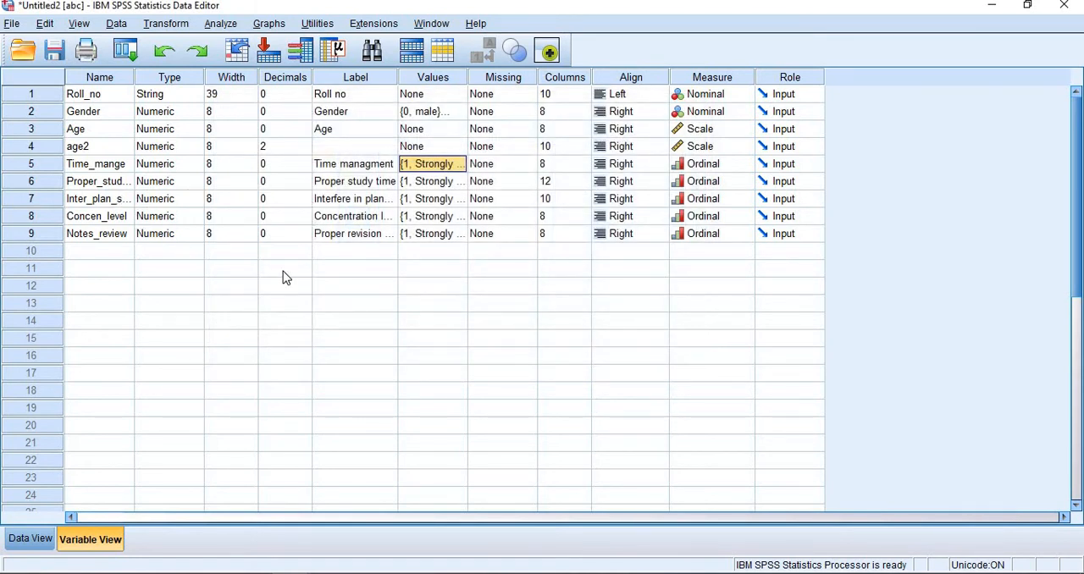
Step: Run Frequencies on Notes_review with its frequency table displayed
click(119, 238)
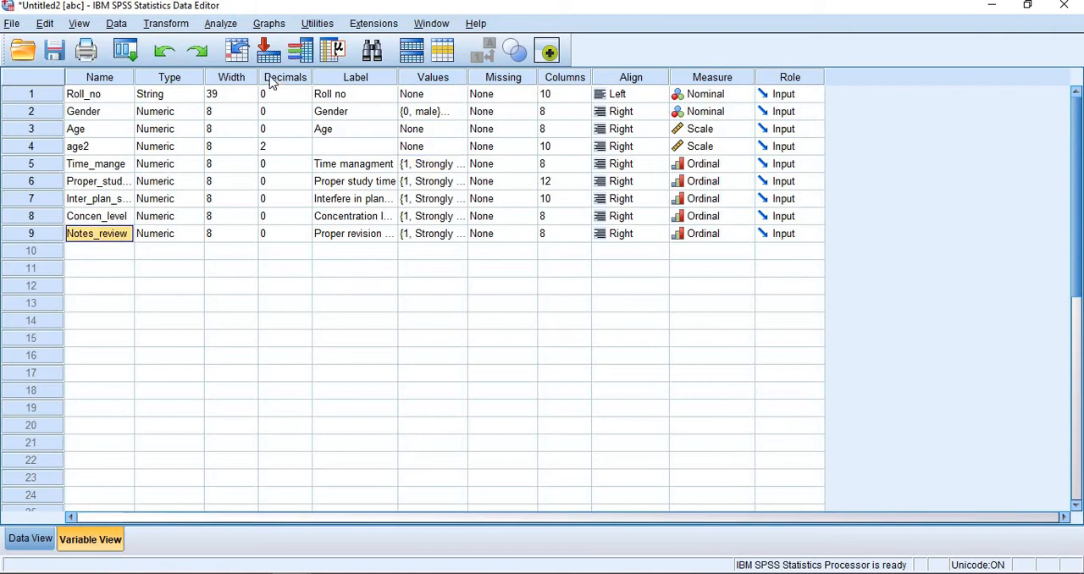
click(221, 23)
mouse_move(254, 59)
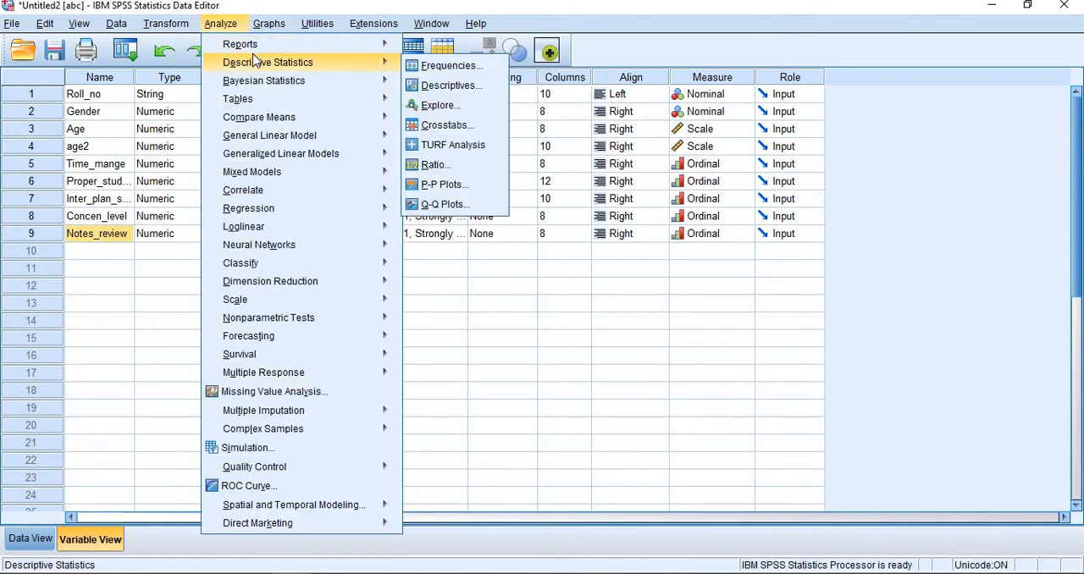
click(432, 68)
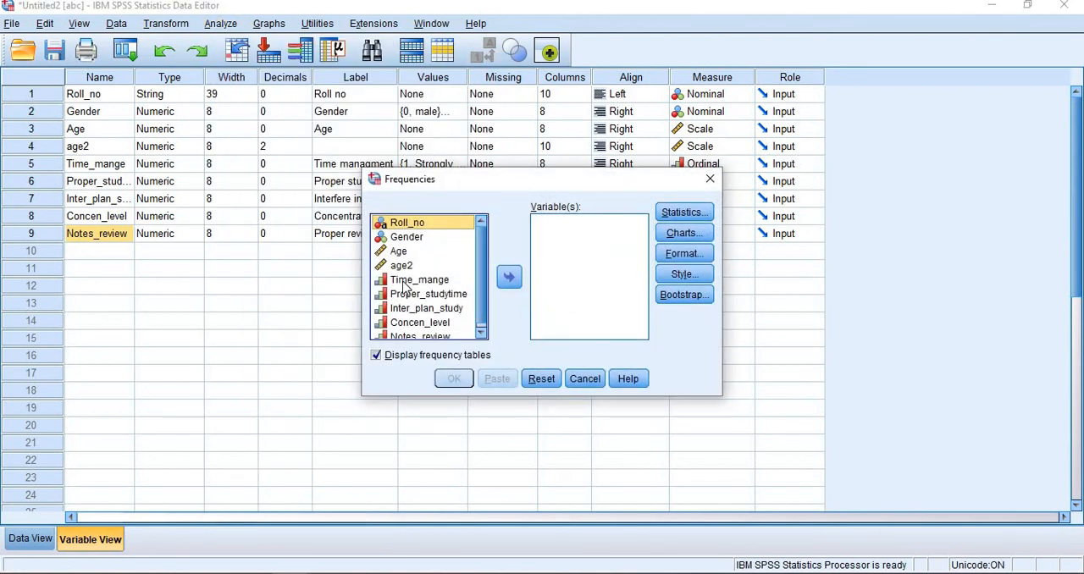
scroll(403, 332, down, 1)
click(403, 332)
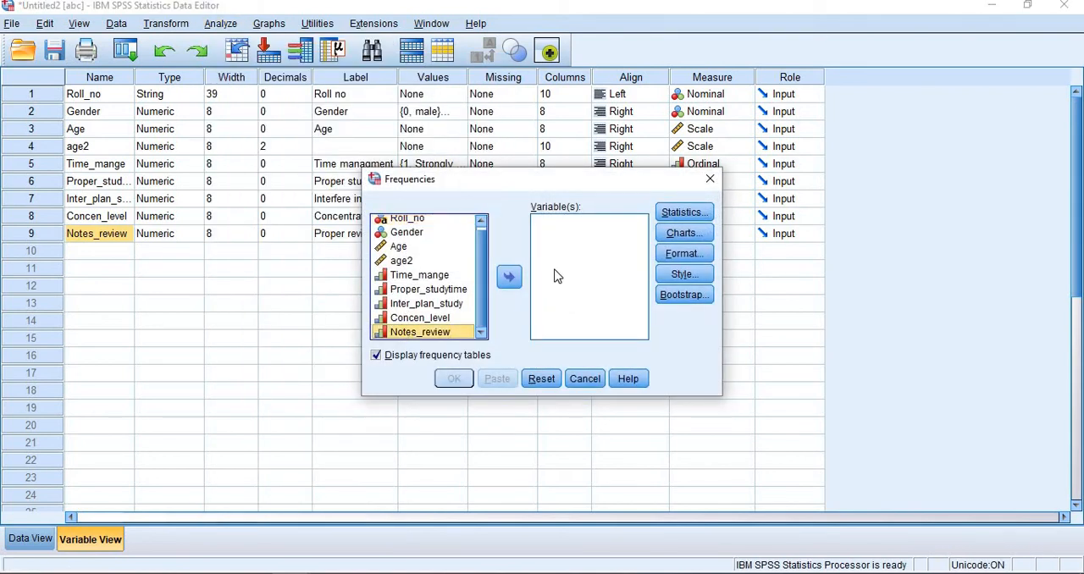
click(509, 277)
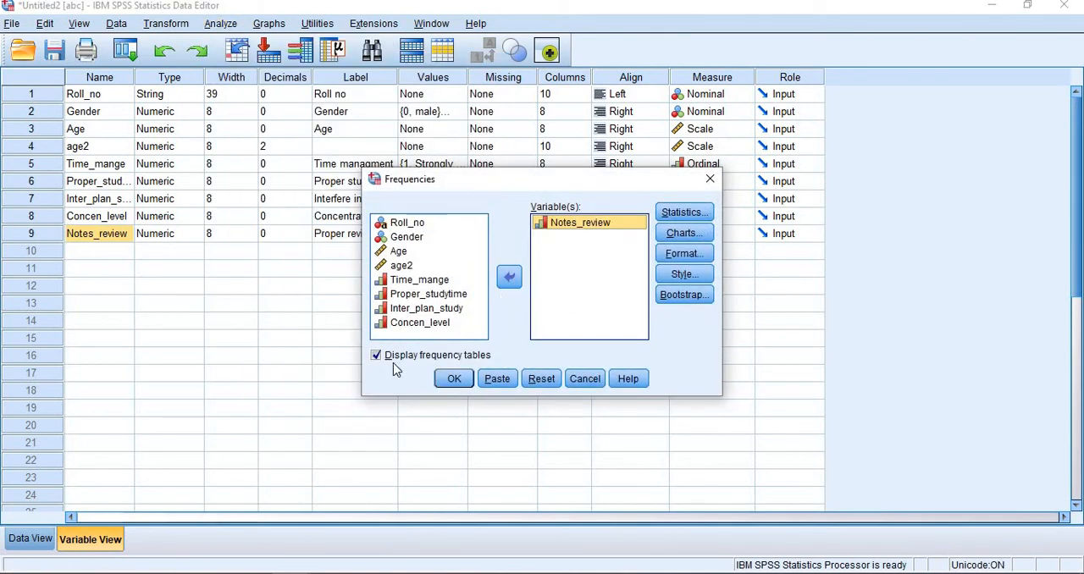
click(449, 381)
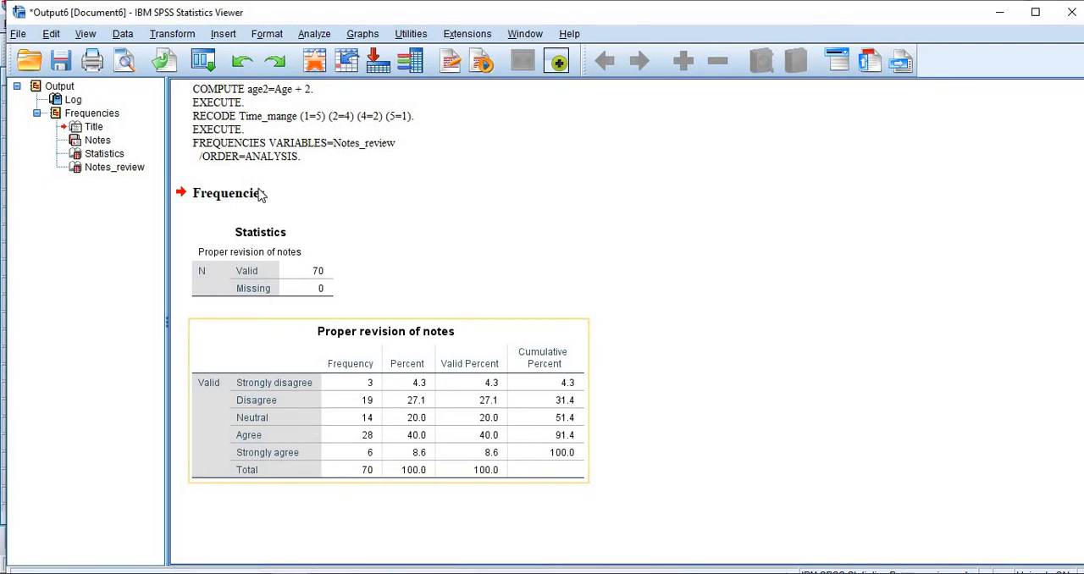
Step: Start Recode into Different Variables with Notes_review as the input variable and enter notes as the output variable name
click(172, 34)
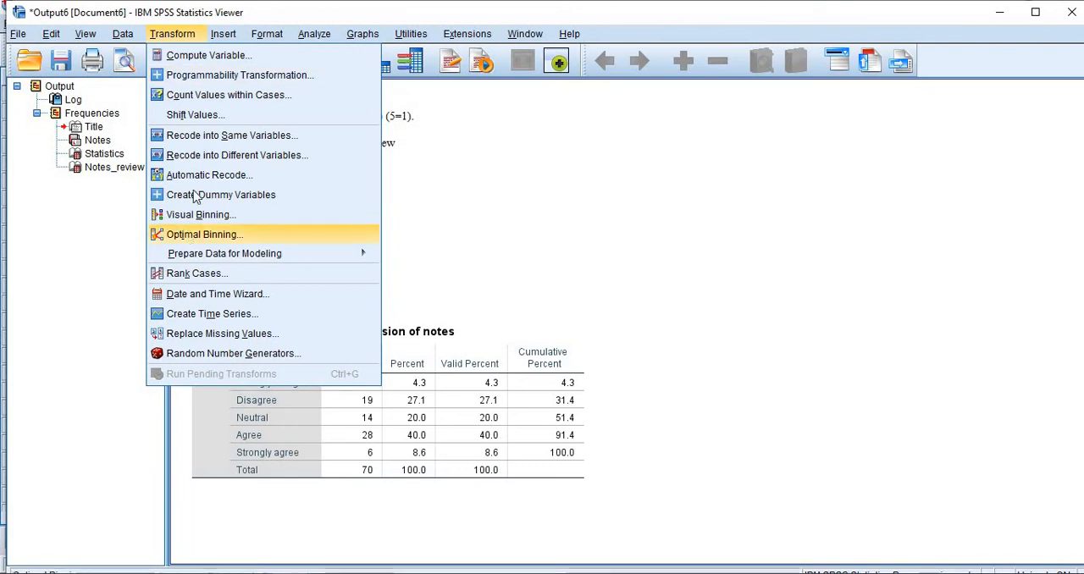
click(194, 159)
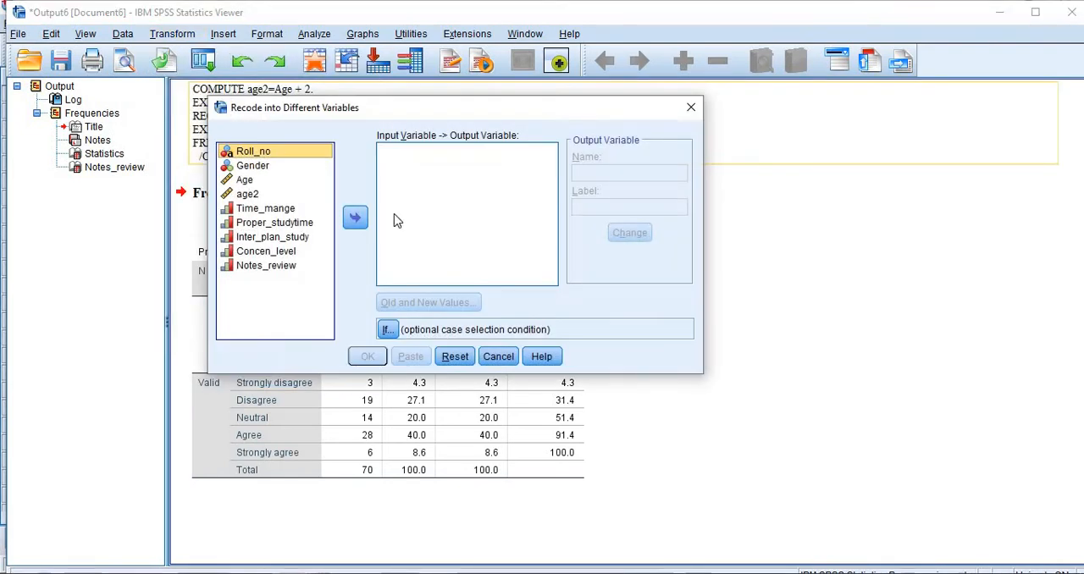
click(273, 265)
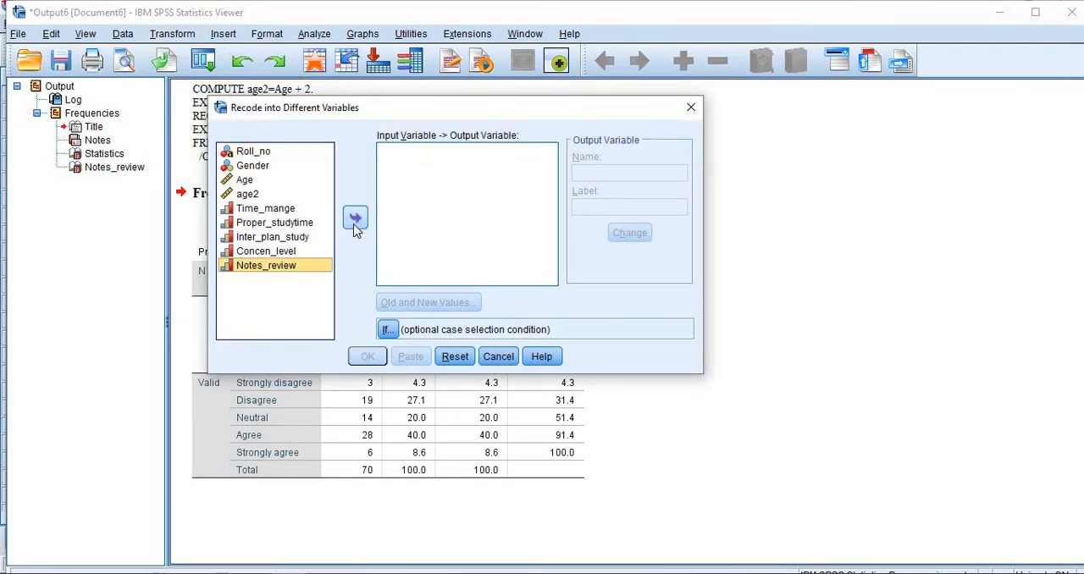
click(355, 225)
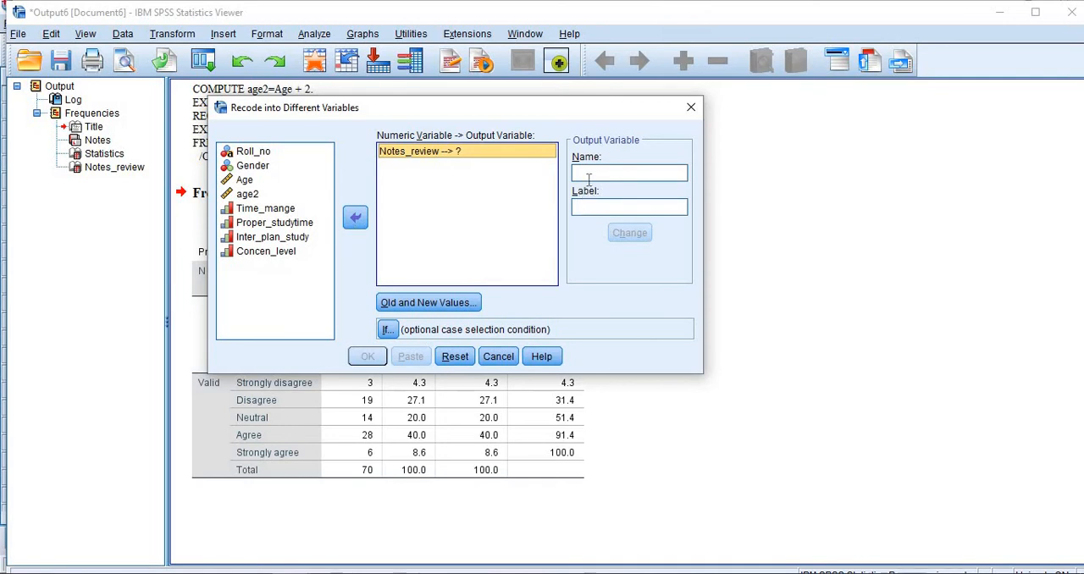
click(580, 173)
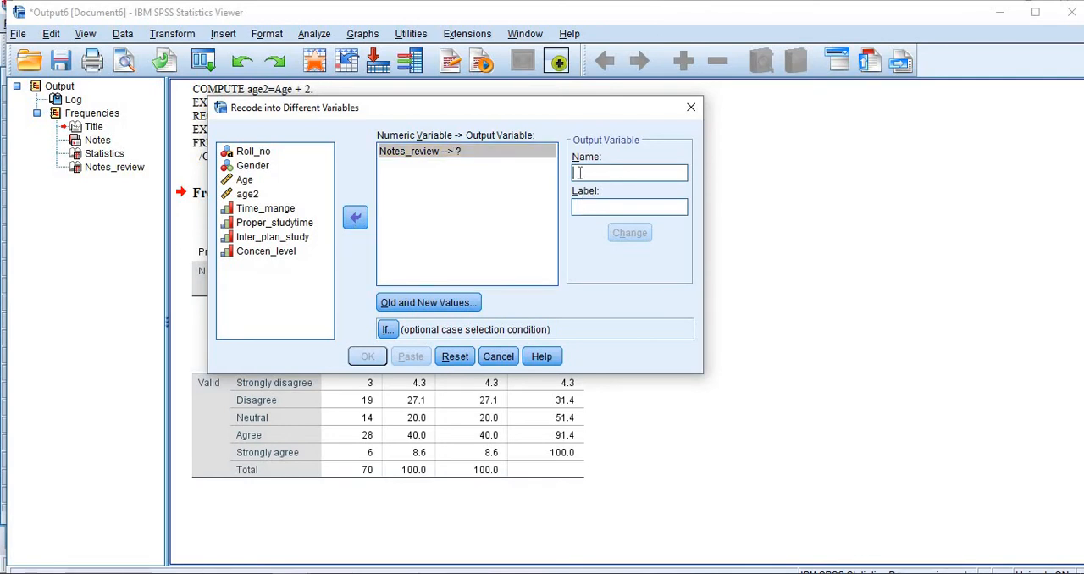
text(n)
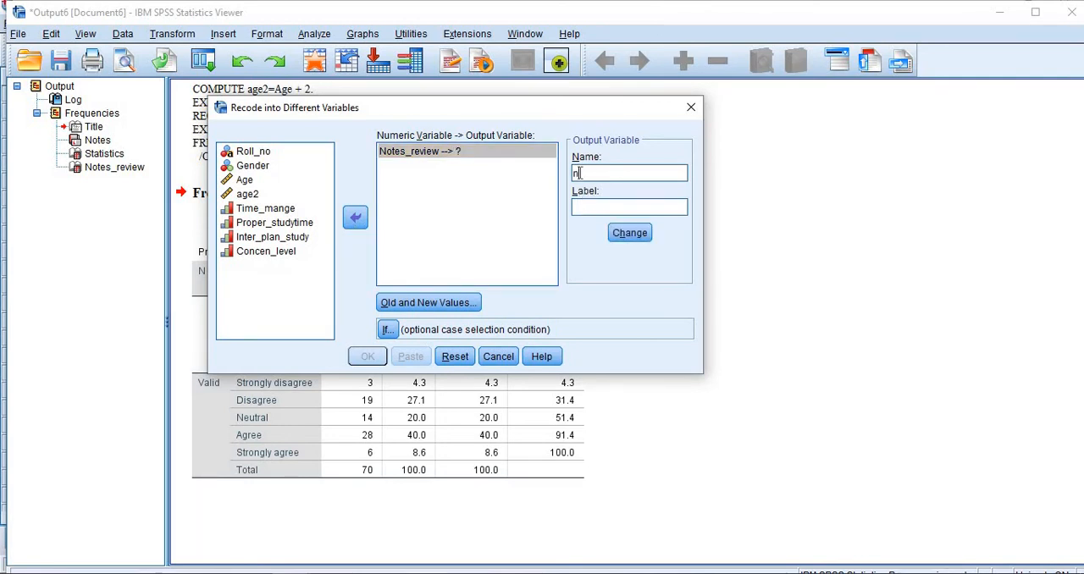
text(otes)
Step: Define the old and new values for Notes_review, adding the rule that recodes 5 into 1
click(434, 304)
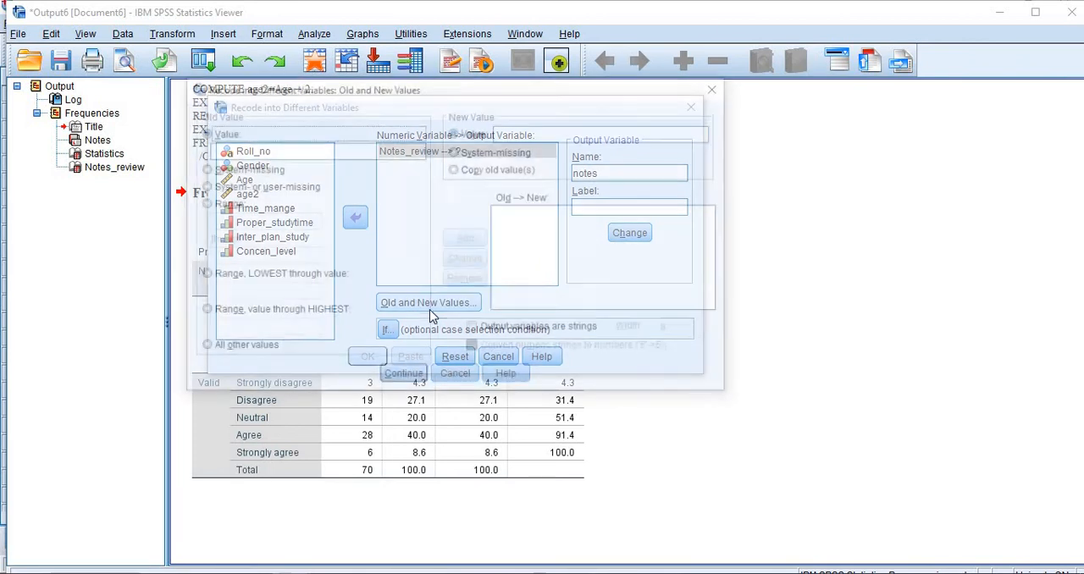
click(334, 158)
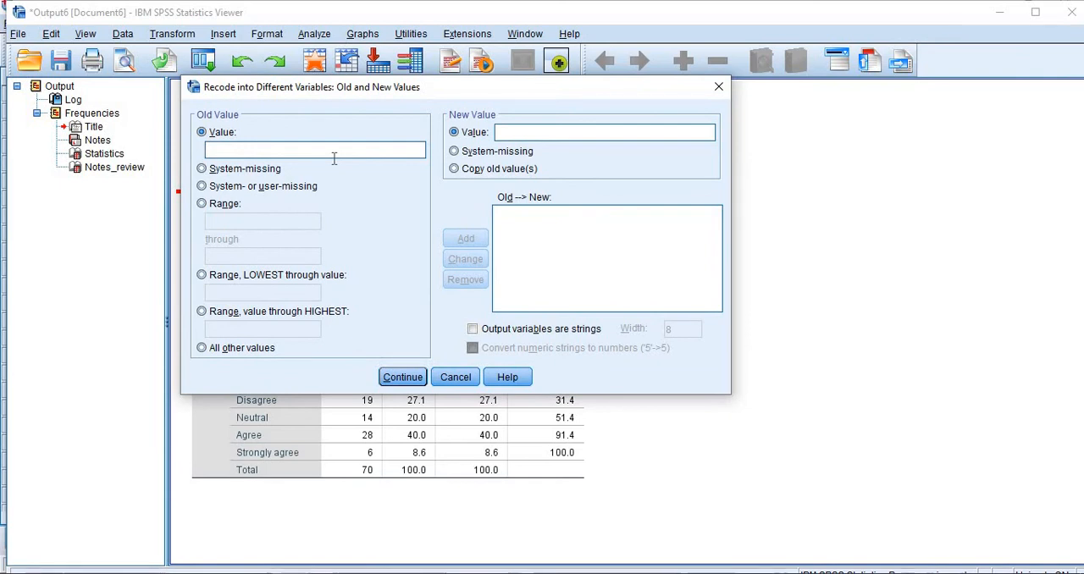
text(5)
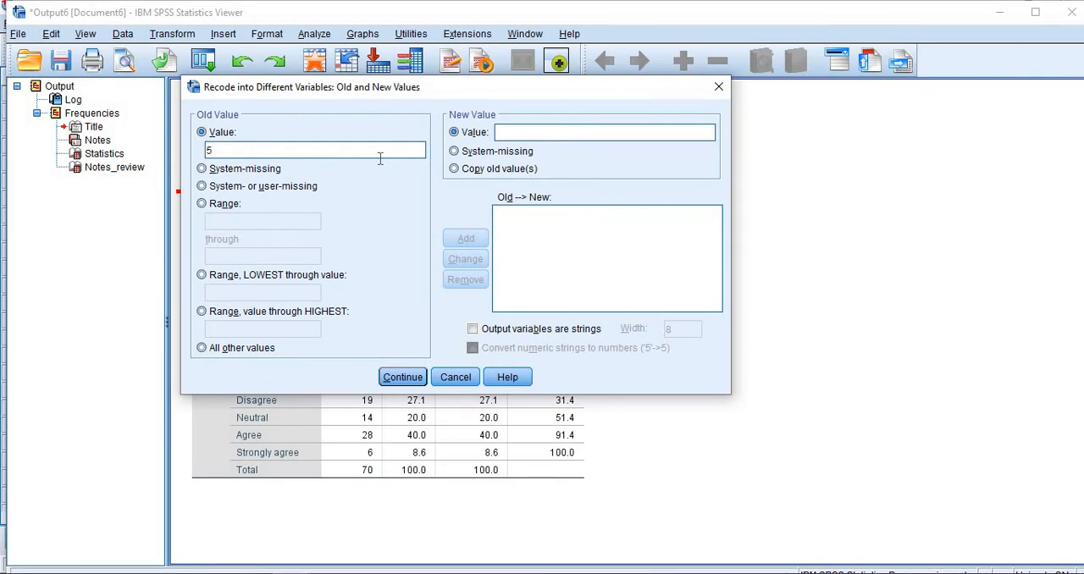
click(500, 131)
text(1)
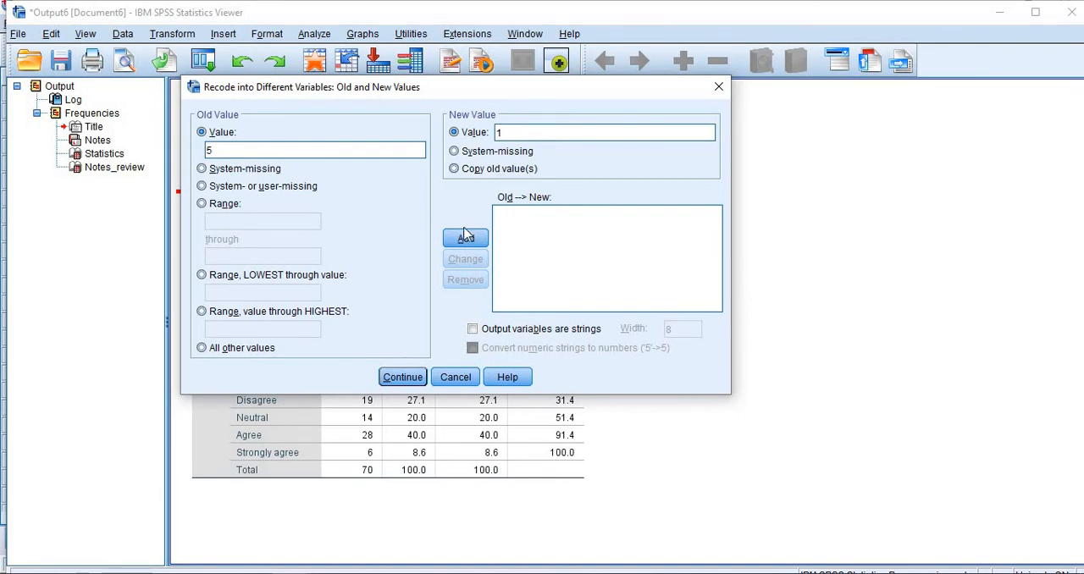
click(466, 238)
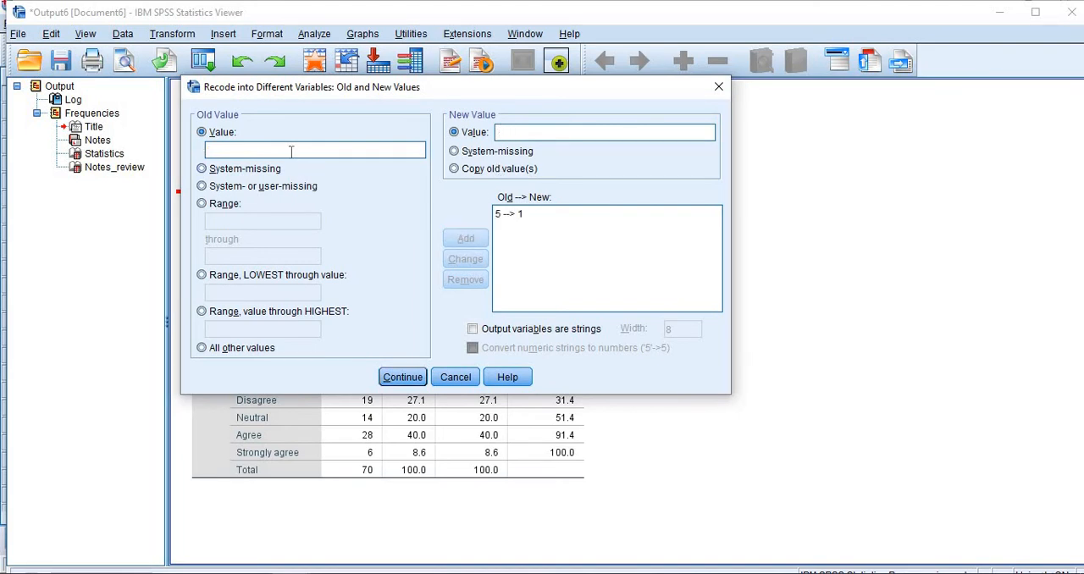
Step: Add two recode rules for Notes_review, changing old value 4 into 2 and old value 2 into 4
click(292, 151)
text(4)
click(568, 135)
text(2)
click(465, 239)
click(544, 133)
text(4)
click(459, 242)
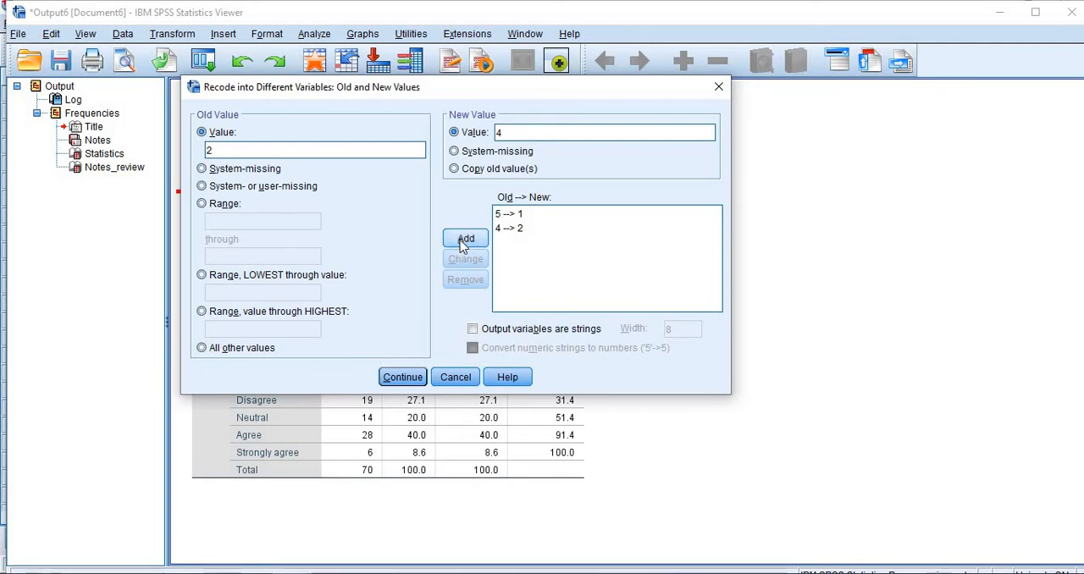
Step: Add the final Notes_review rule recoding 1 into 5, accept the rules and assign notes as its output variable
click(273, 152)
text(5)
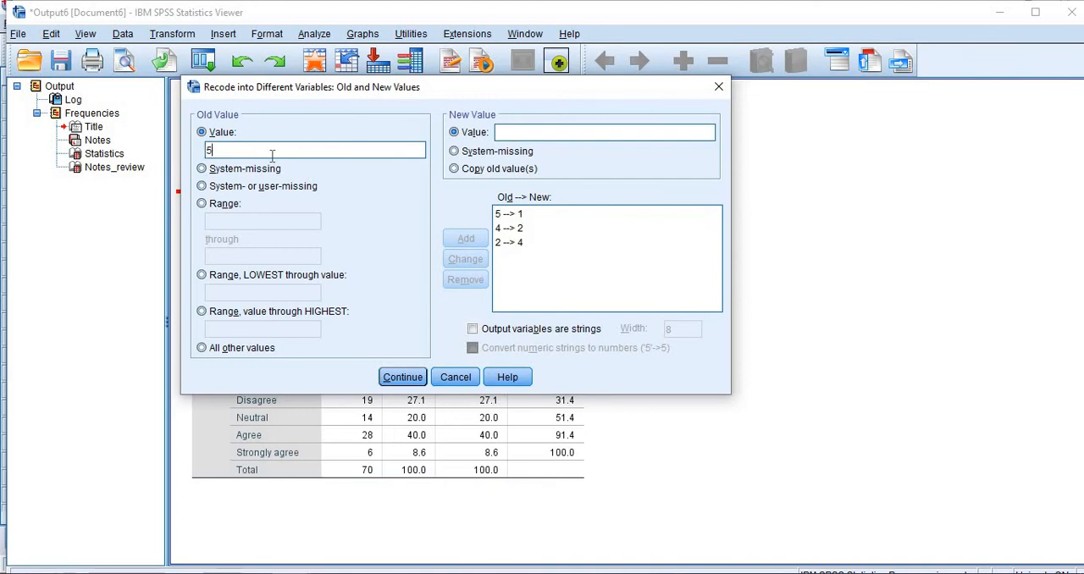
key(BackSpace)
text(1)
click(549, 134)
text(5)
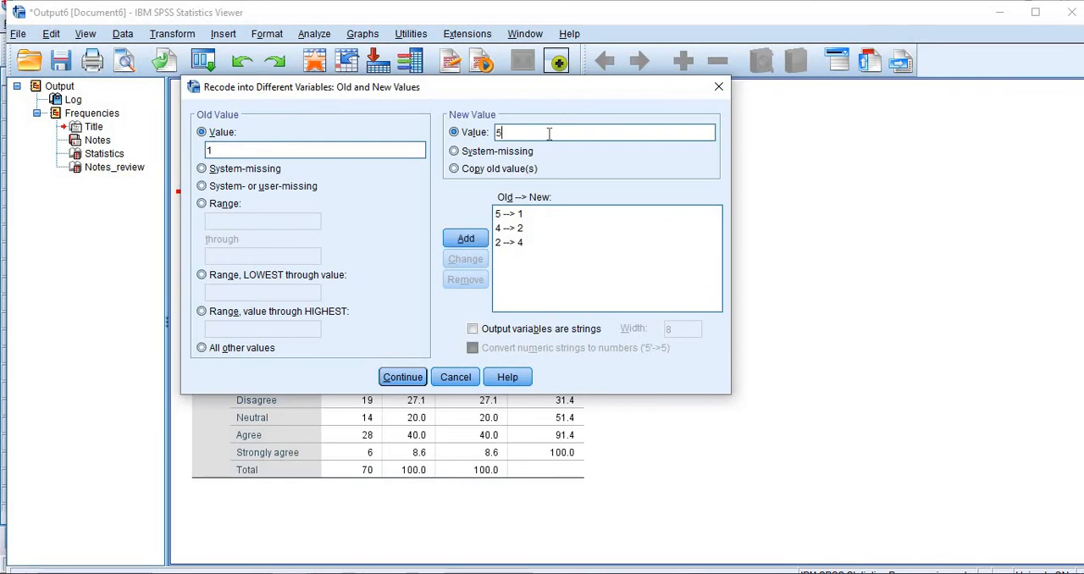
click(466, 238)
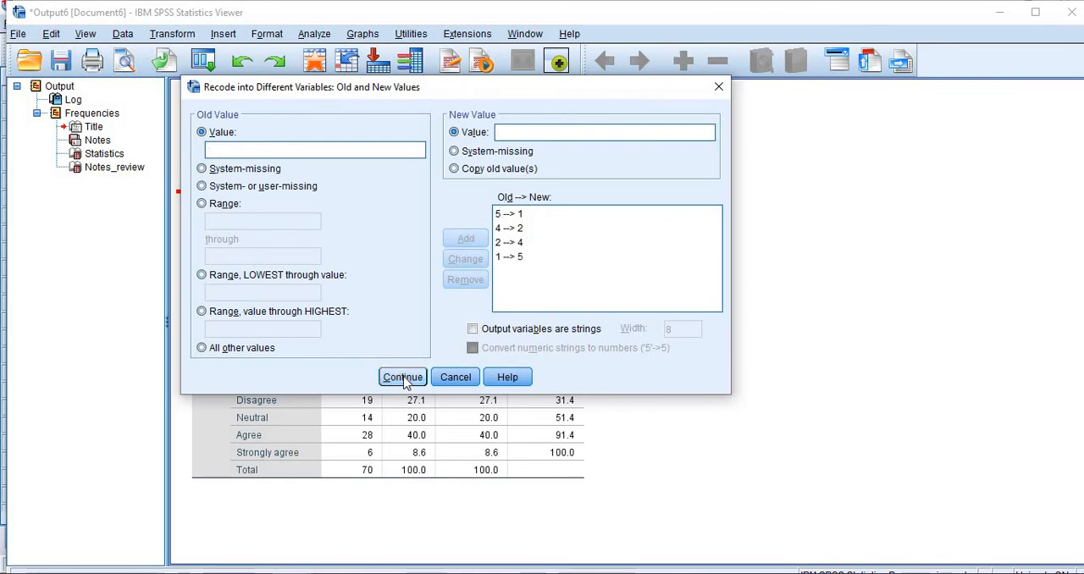
click(402, 377)
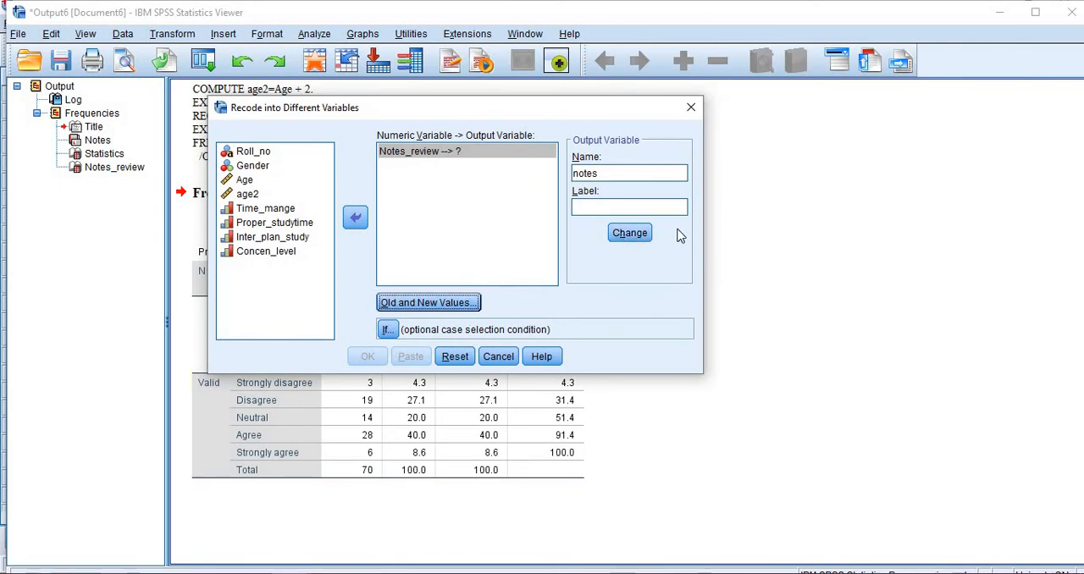
click(629, 233)
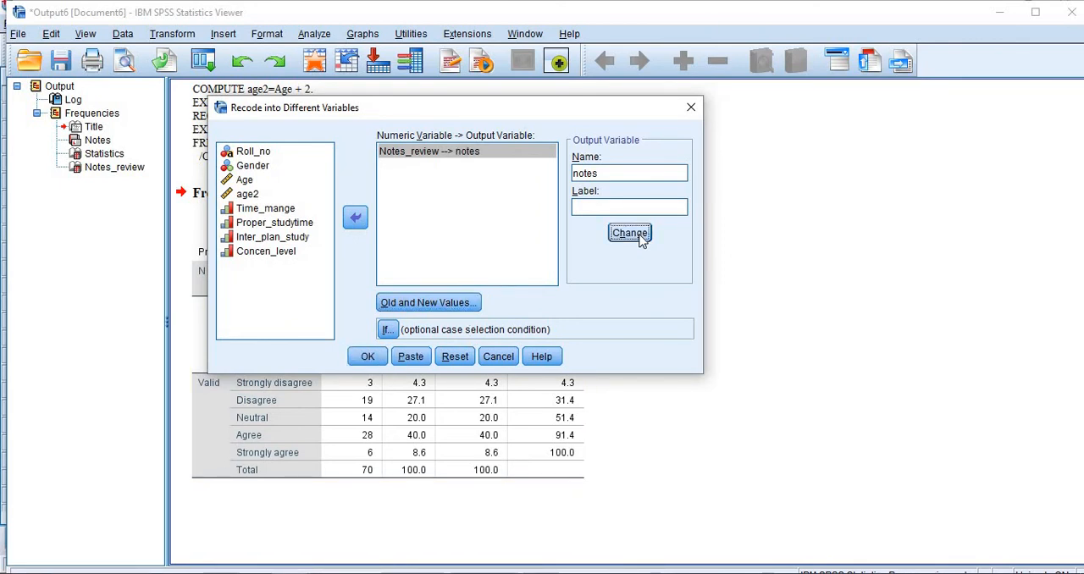
Step: Run the recode of Notes_review into notes and start a Frequencies analysis
click(369, 357)
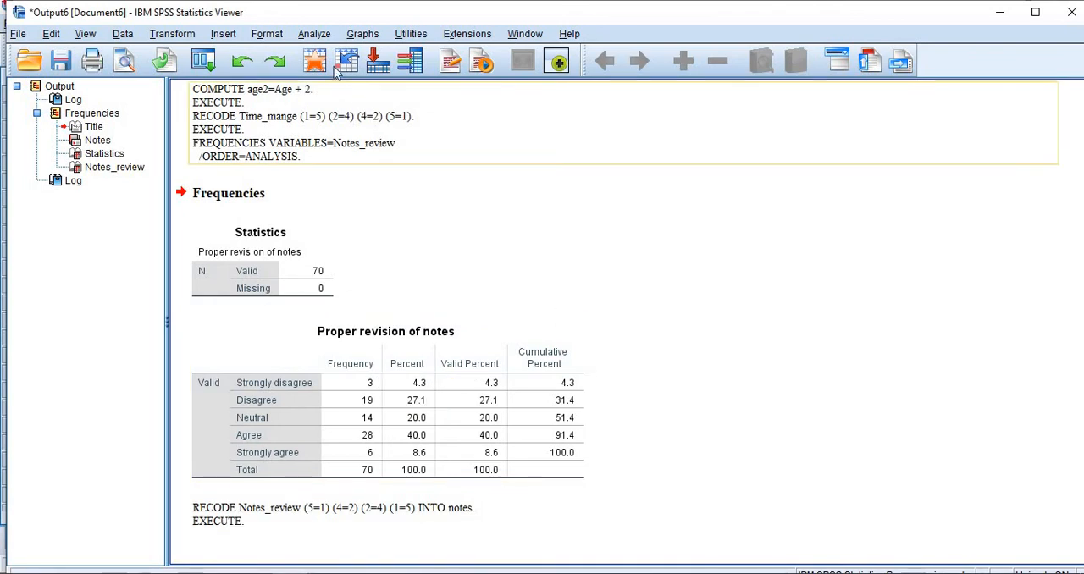
click(327, 37)
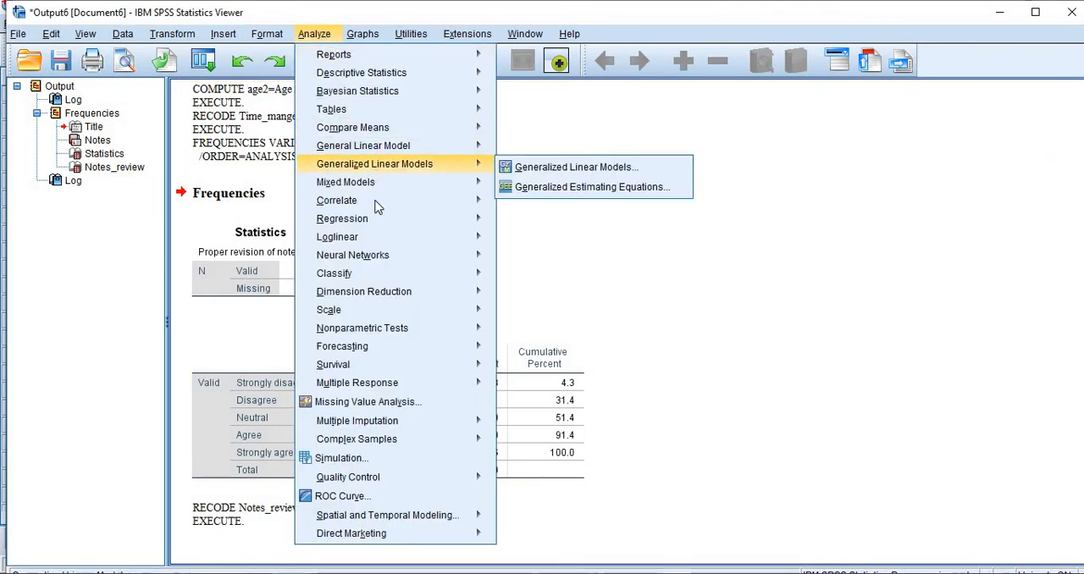
mouse_move(381, 77)
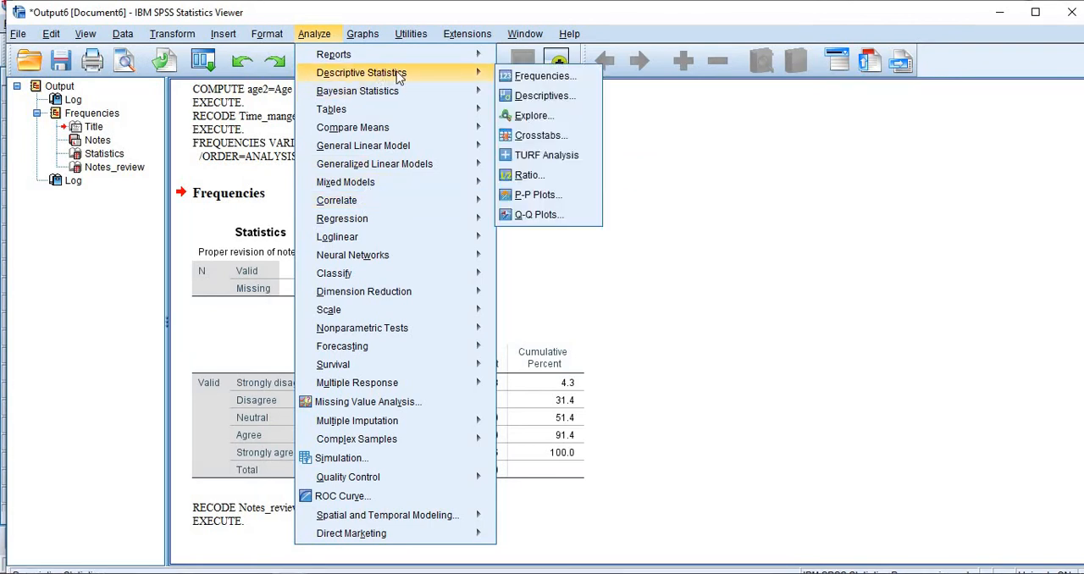
click(522, 75)
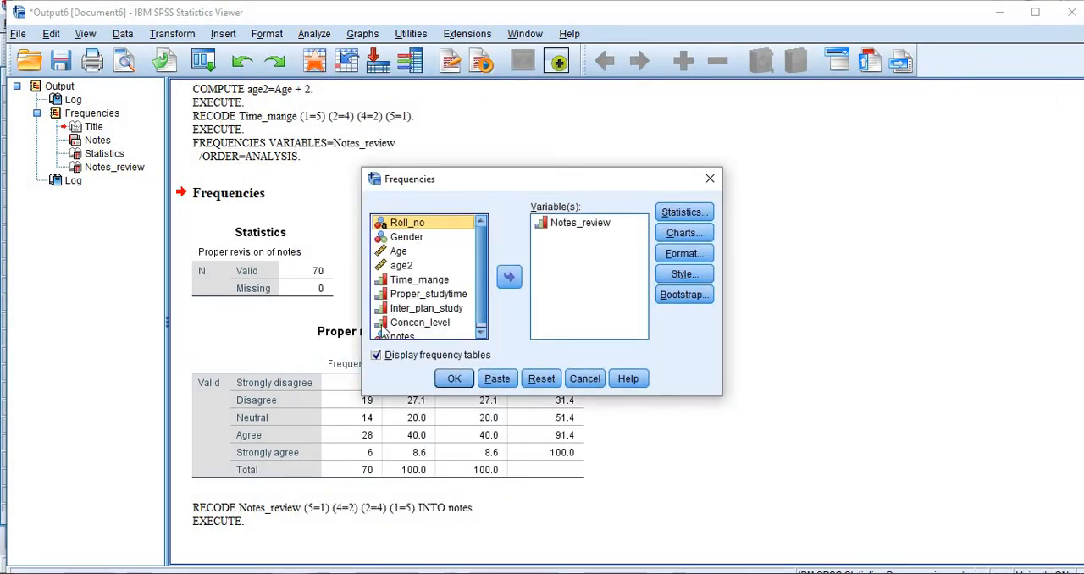
Step: Replace Notes_review with notes as the variable to analyse and generate its frequency table
scroll(385, 333, down, 1)
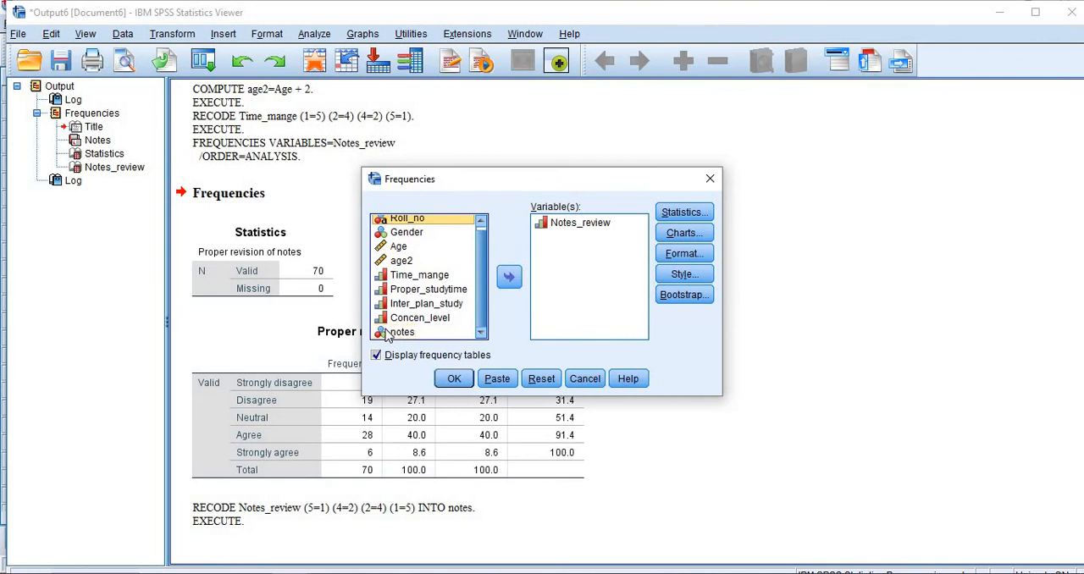
click(388, 331)
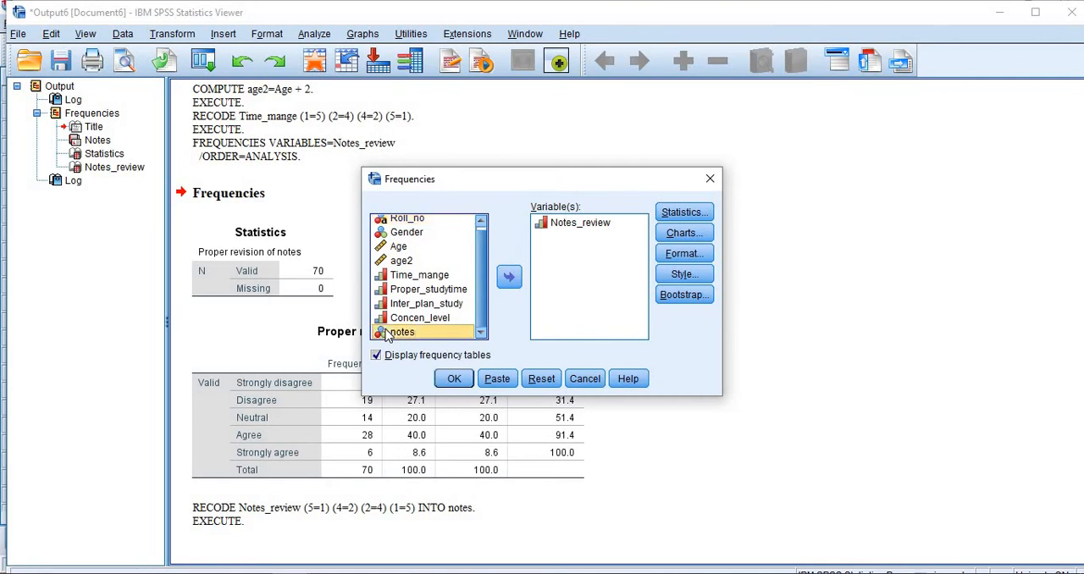
click(509, 276)
click(572, 223)
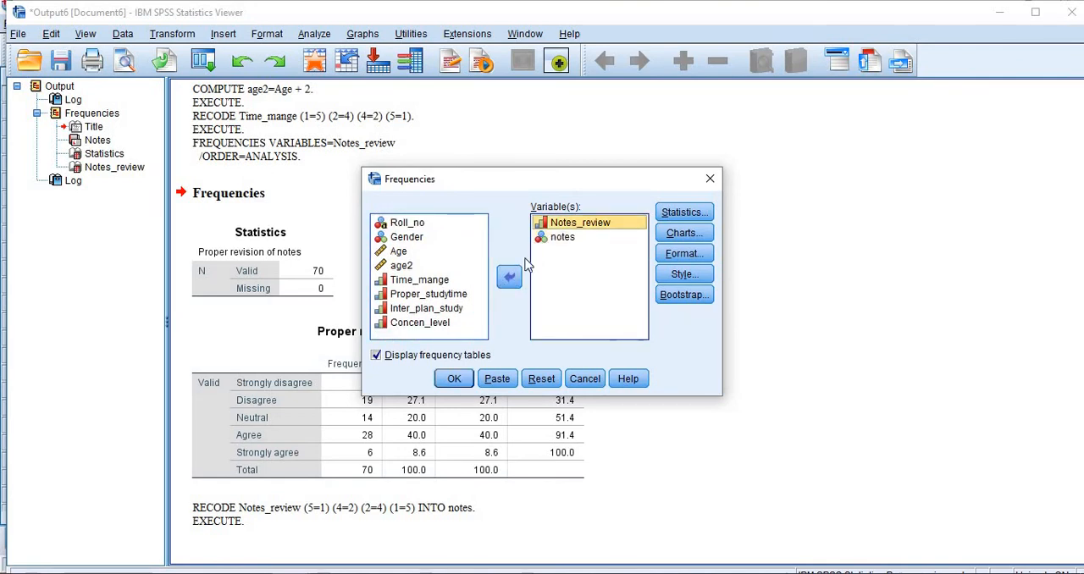
click(510, 277)
click(454, 379)
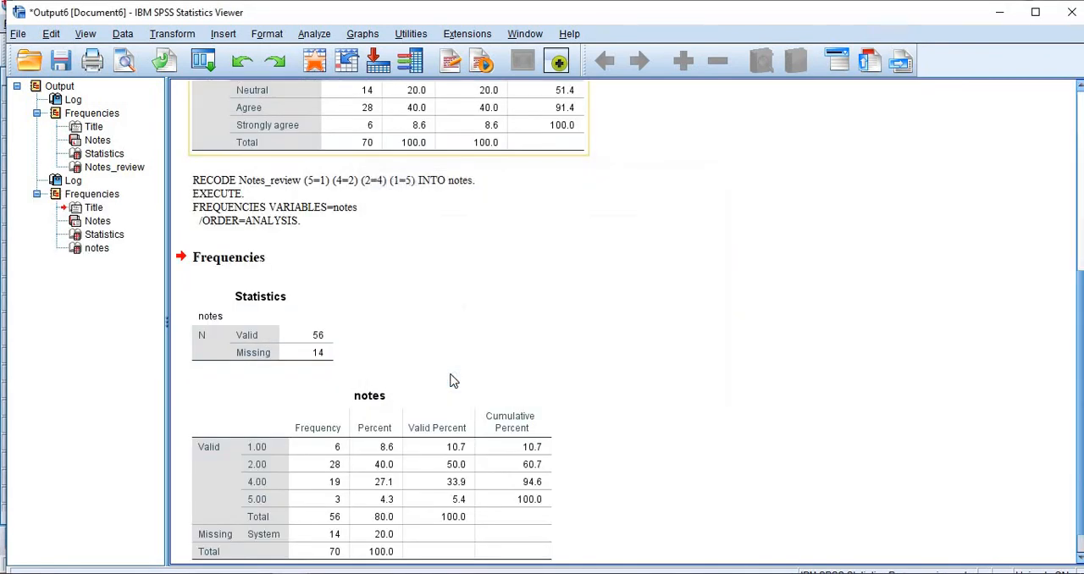
Step: Compare the category frequencies in the notes table with those in the original Proper revision of notes table
scroll(689, 419, down, 1)
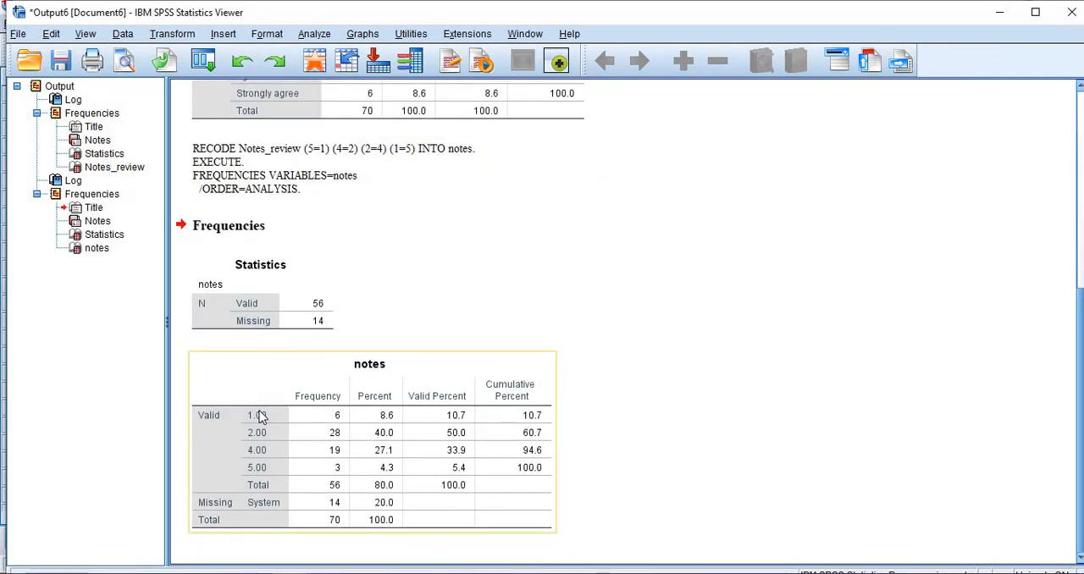
scroll(259, 416, up, 3)
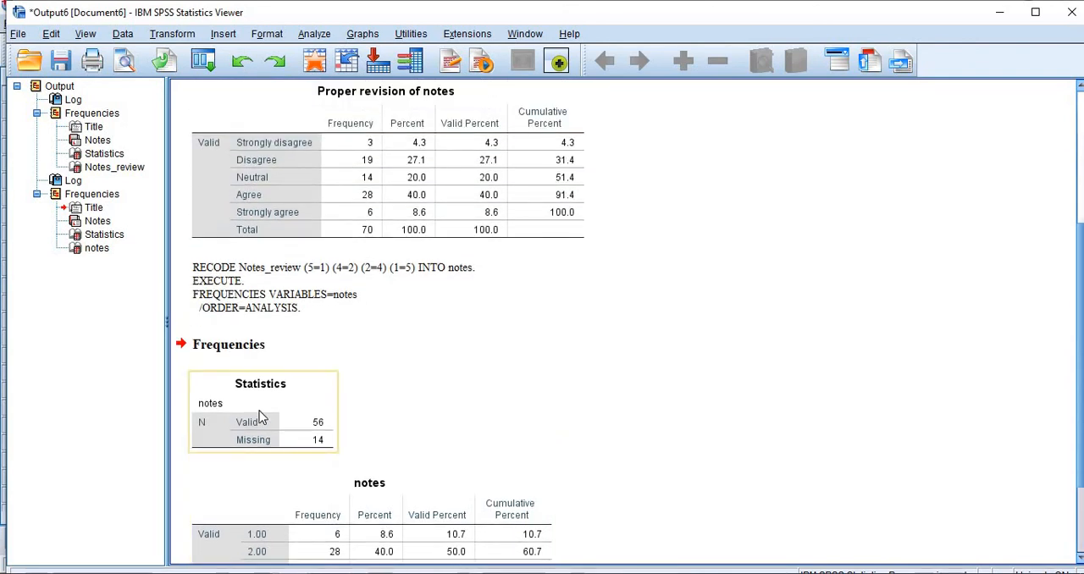
scroll(259, 416, down, 1)
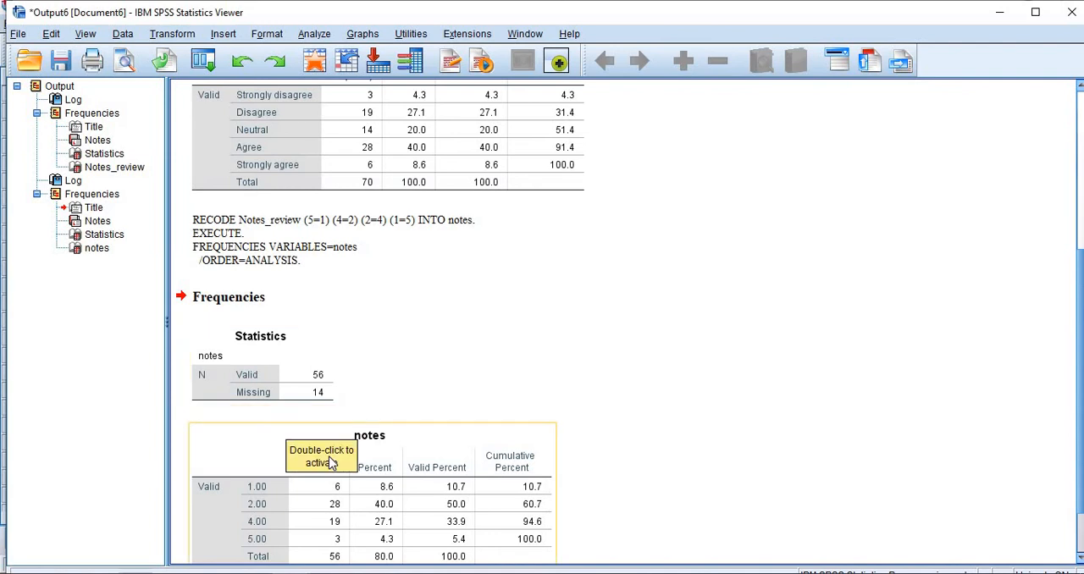
scroll(329, 457, down, 1)
scroll(329, 458, up, 3)
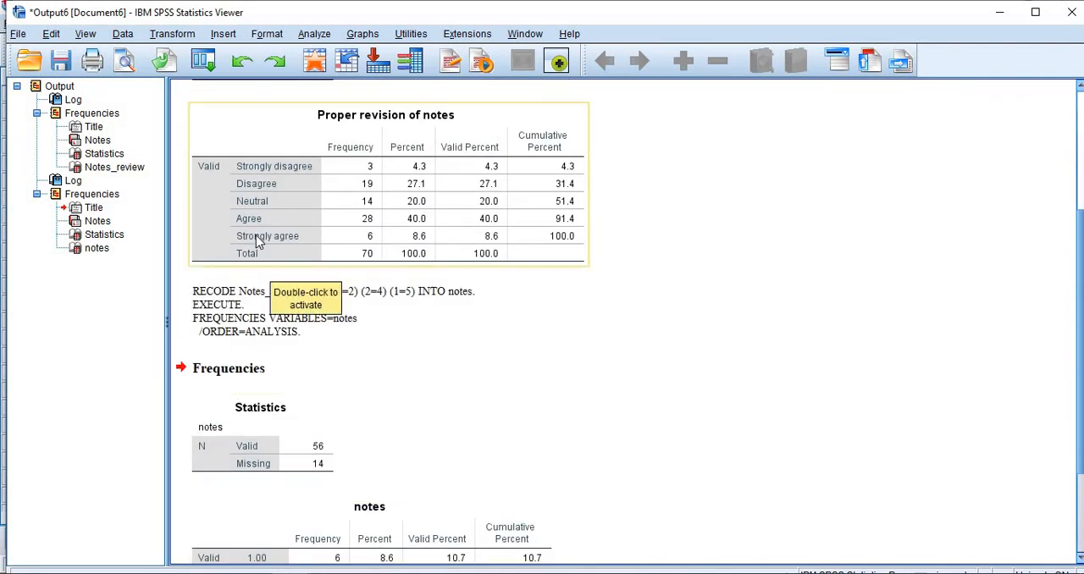
scroll(384, 443, down, 3)
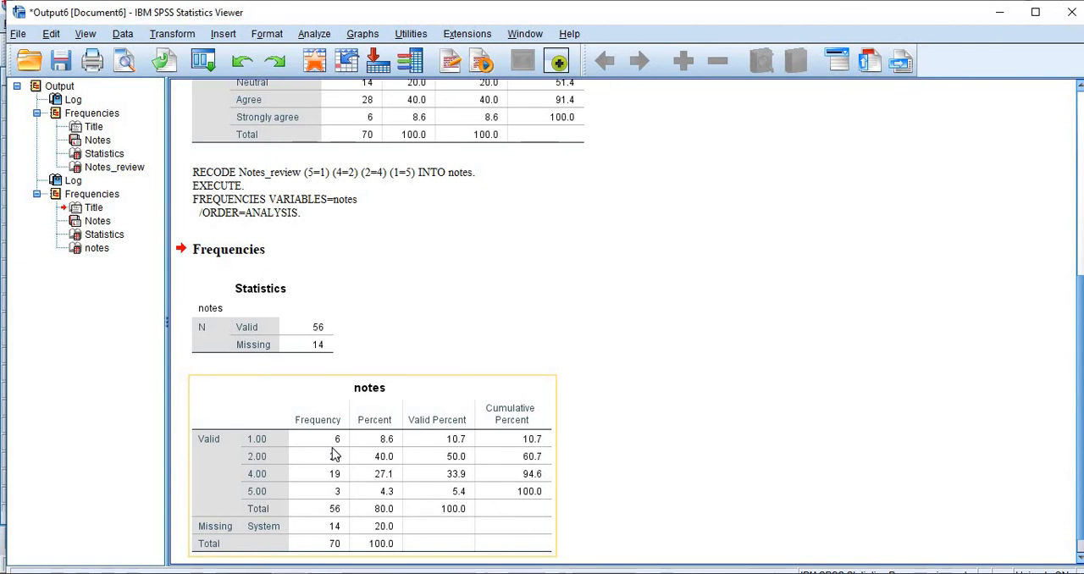
Step: Review the old and new value rules defined for Time_mange in Recode into Same Variables
click(192, 39)
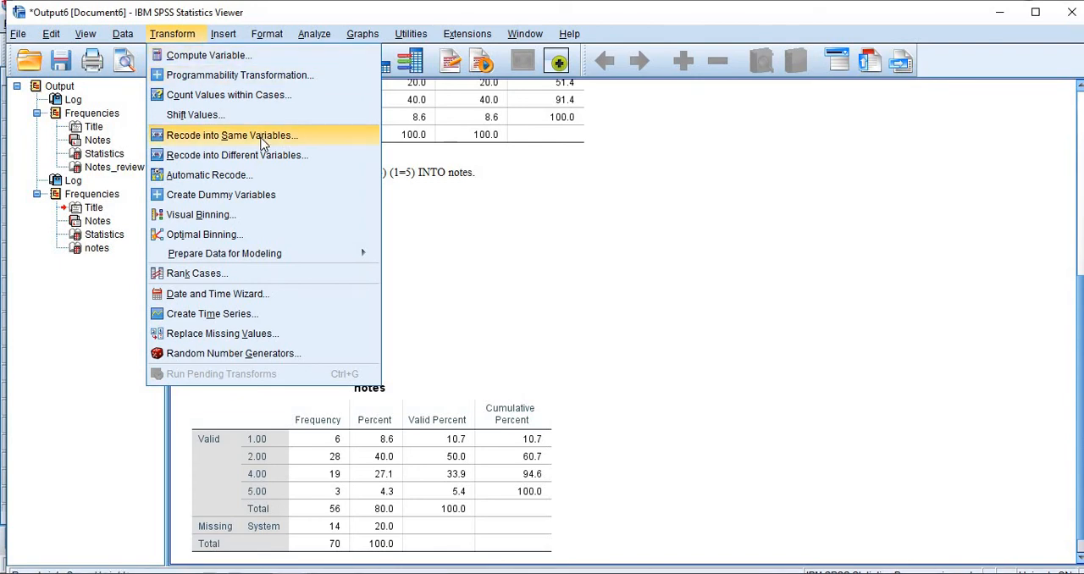
click(485, 243)
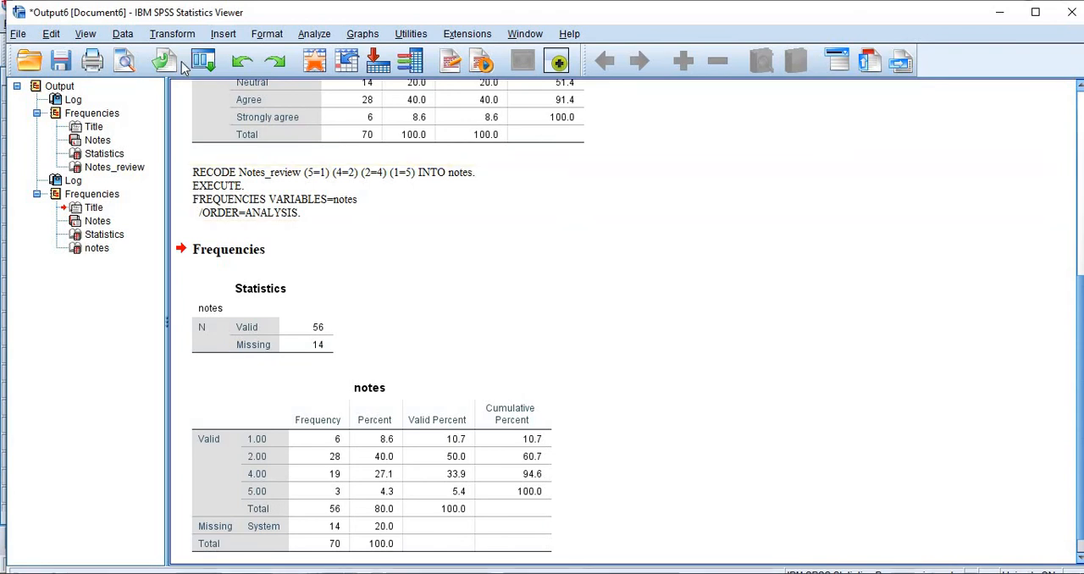
click(175, 36)
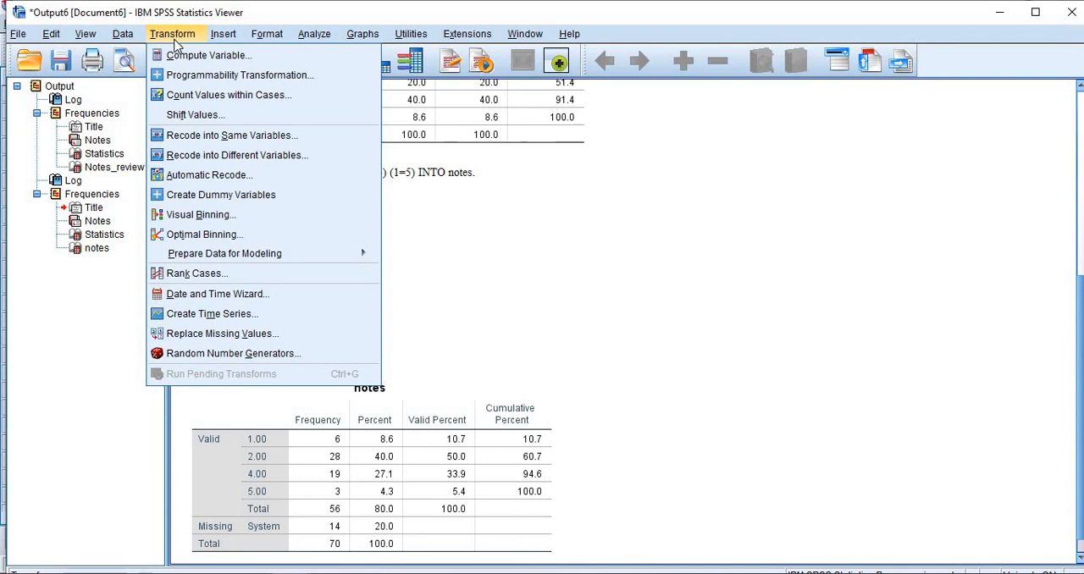
click(206, 136)
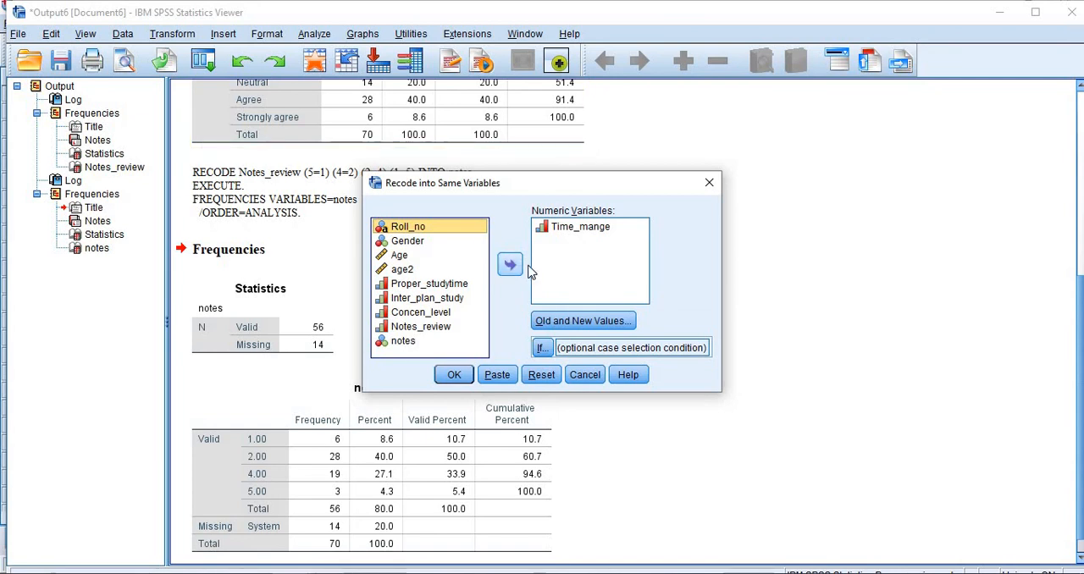
click(559, 322)
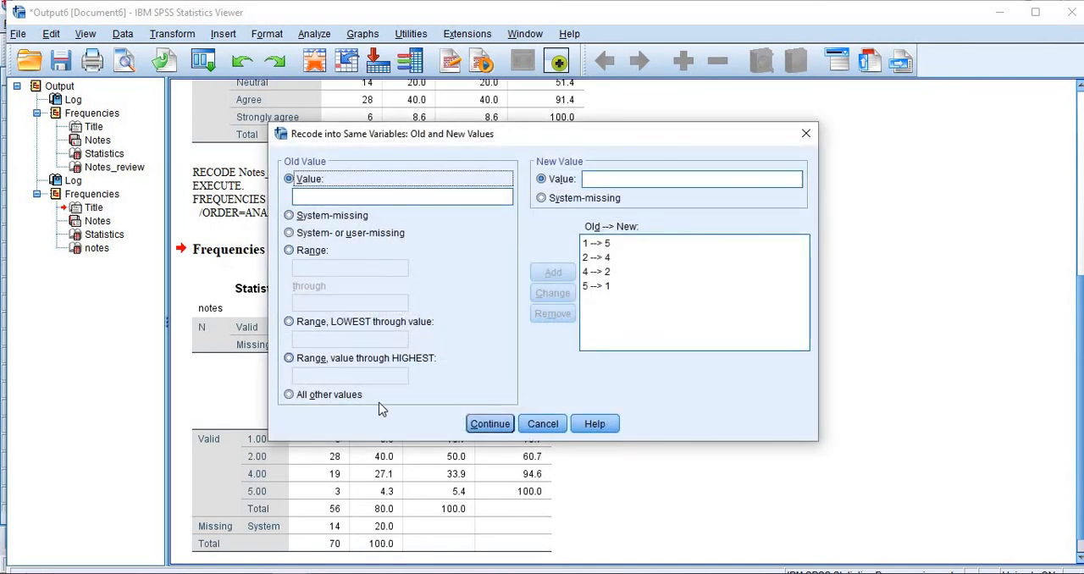
click(481, 424)
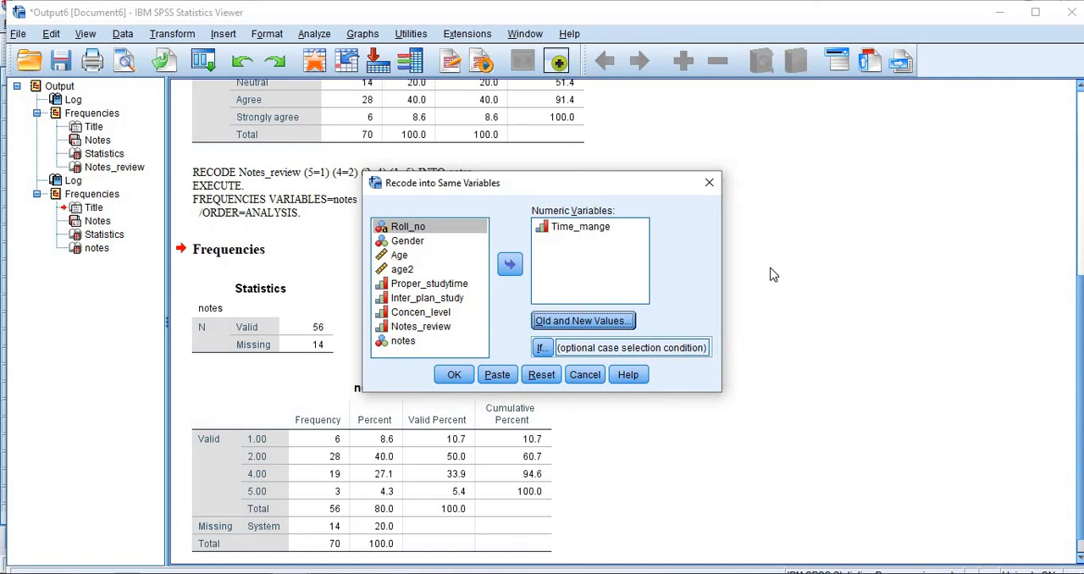
click(914, 562)
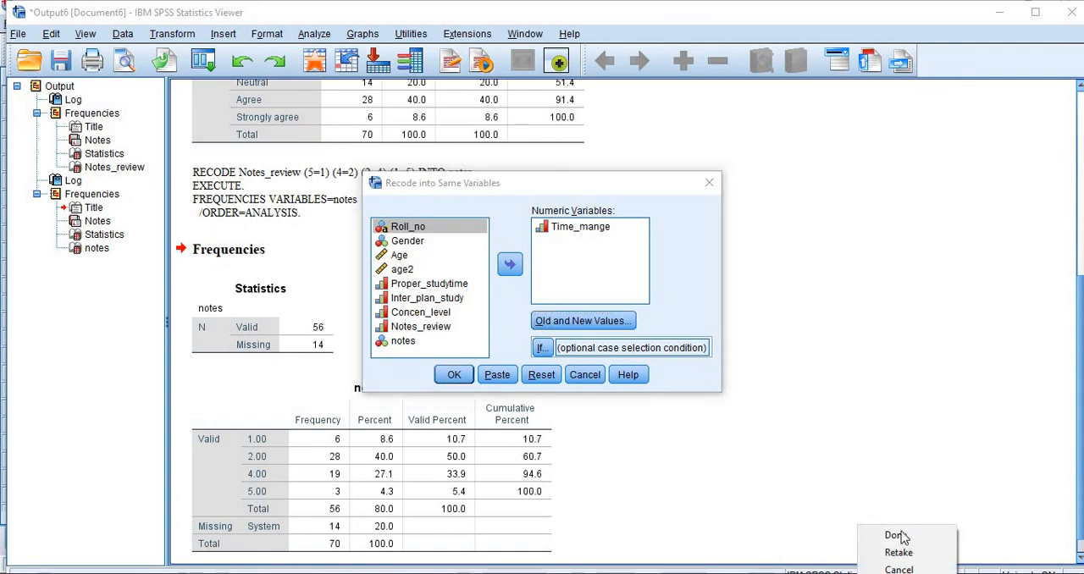